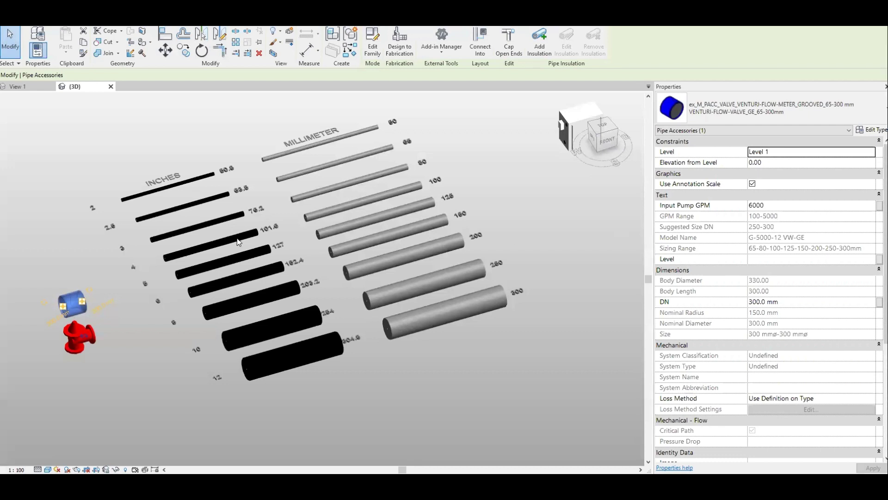
Frame the venturi valve closer in the 3D view, then switch to the Flow Meter.pdf catalogue.
{"action": "middle_click_drag", "start_coordinate": [72, 295], "coordinate": [133, 296]}
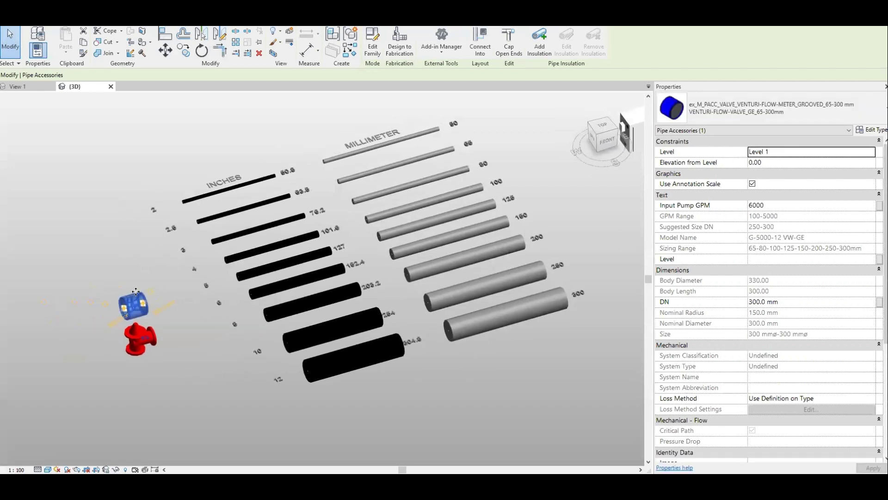
{"action": "scroll", "coordinate": [134, 297], "scroll_direction": "up", "scroll_amount": 2}
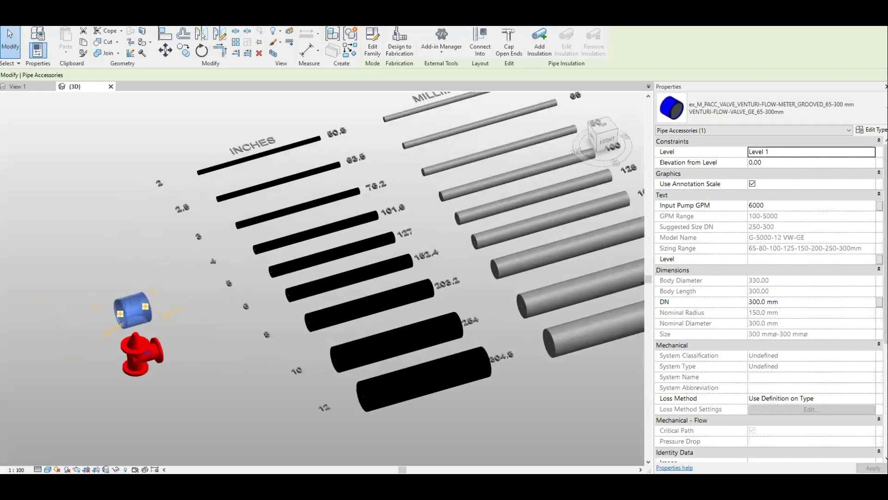
{"action": "key", "text": "alt+Tab"}
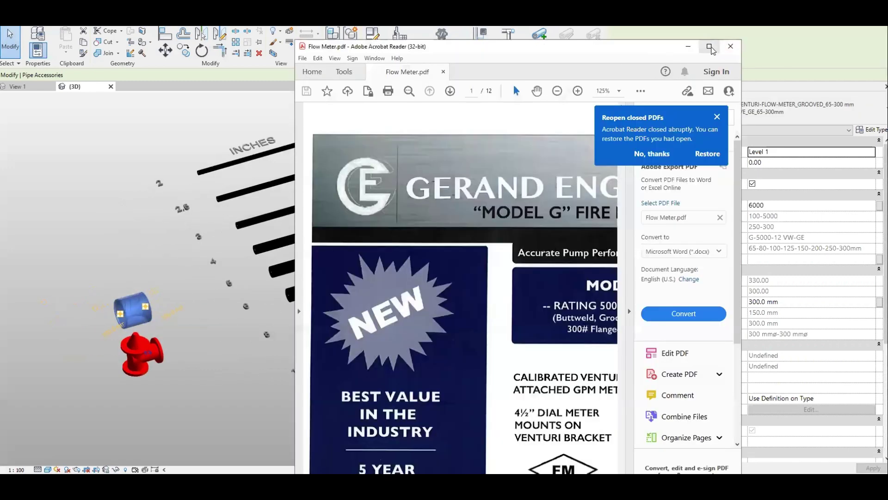
Maximise the Flow Meter.pdf window and page down to the page 4 venturi dimension tables.
{"action": "left_click", "coordinate": [710, 46]}
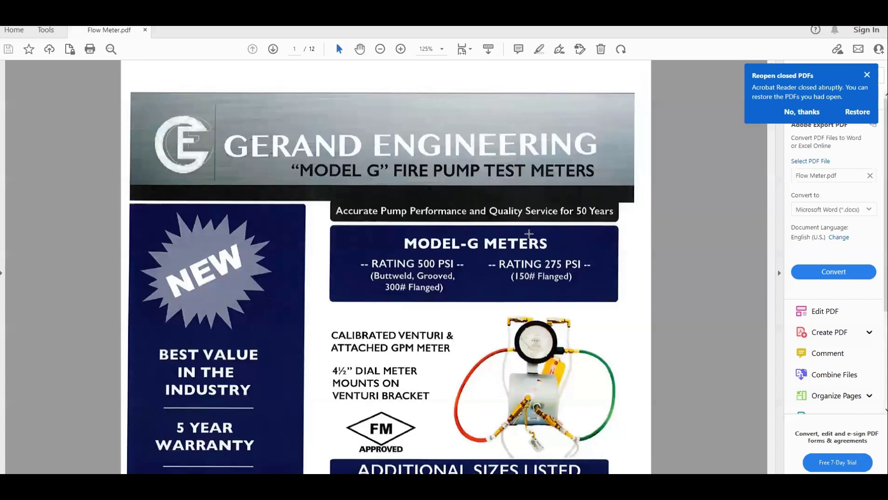
{"action": "scroll", "coordinate": [529, 233], "scroll_direction": "down", "scroll_amount": 10}
{"action": "scroll", "coordinate": [529, 233], "scroll_direction": "down", "scroll_amount": 15}
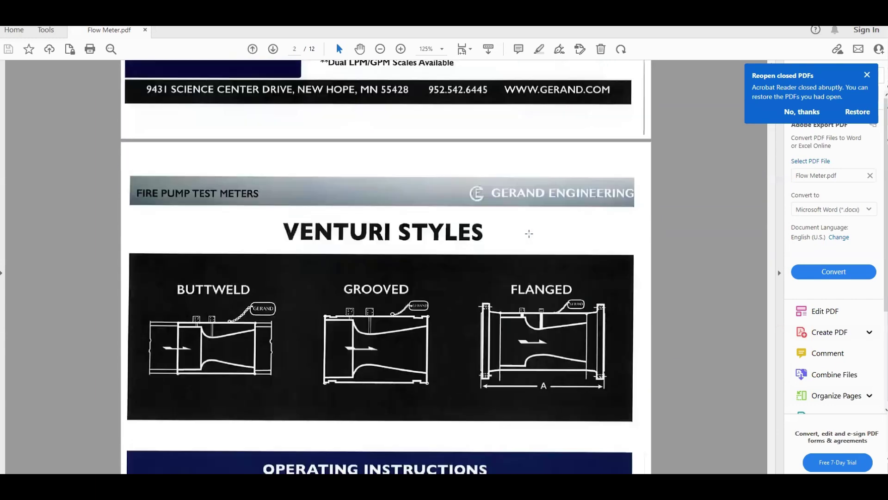
{"action": "scroll", "coordinate": [529, 234], "scroll_direction": "down", "scroll_amount": 5}
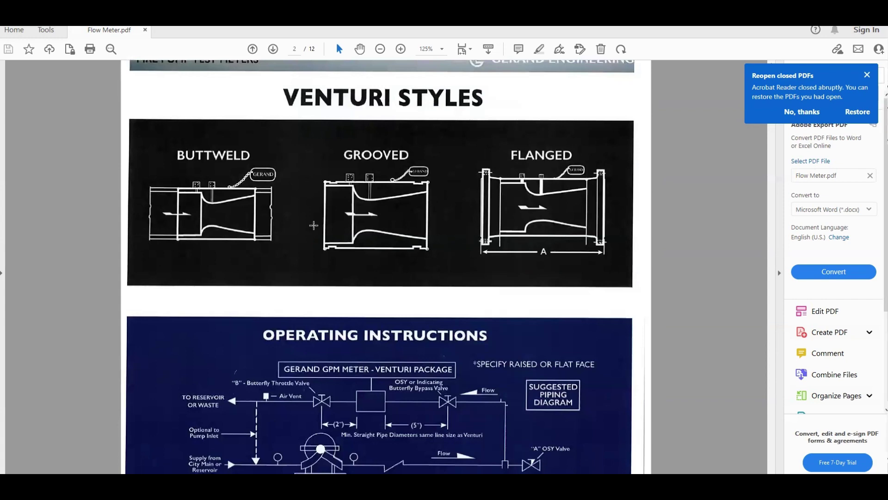
{"action": "scroll", "coordinate": [308, 215], "scroll_direction": "down", "scroll_amount": 2}
{"action": "scroll", "coordinate": [405, 206], "scroll_direction": "down", "scroll_amount": 4}
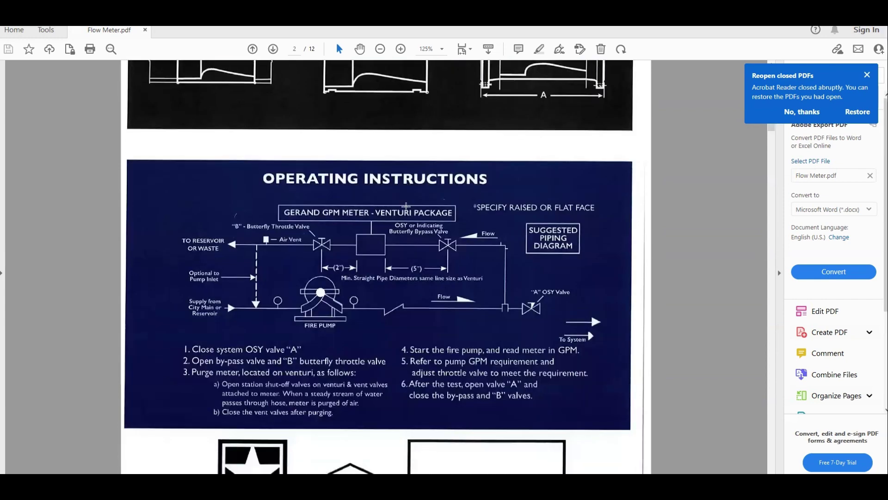
{"action": "scroll", "coordinate": [405, 206], "scroll_direction": "down", "scroll_amount": 20}
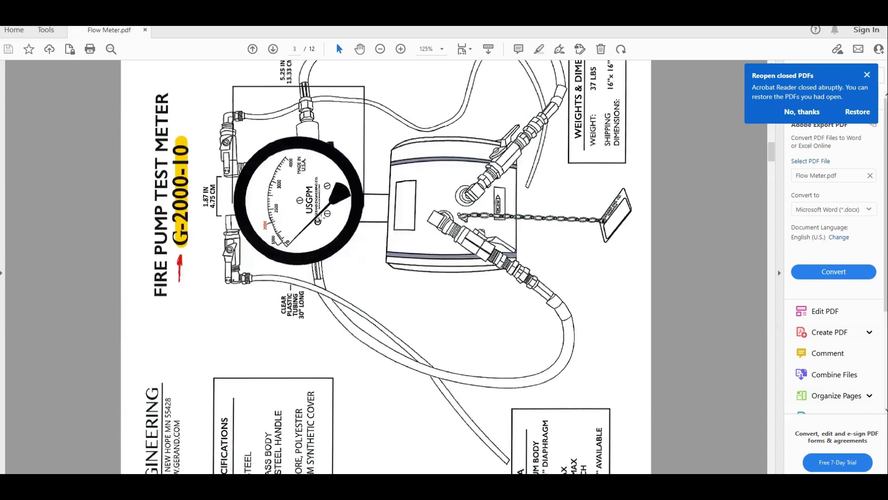
{"action": "scroll", "coordinate": [319, 220], "scroll_direction": "down", "scroll_amount": 20}
{"action": "scroll", "coordinate": [321, 218], "scroll_direction": "down", "scroll_amount": 5}
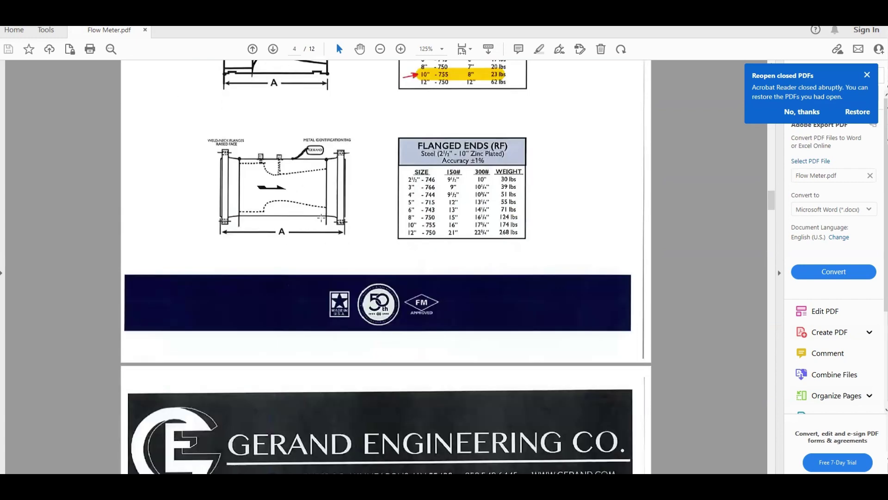
{"action": "scroll", "coordinate": [321, 217], "scroll_direction": "down", "scroll_amount": 10}
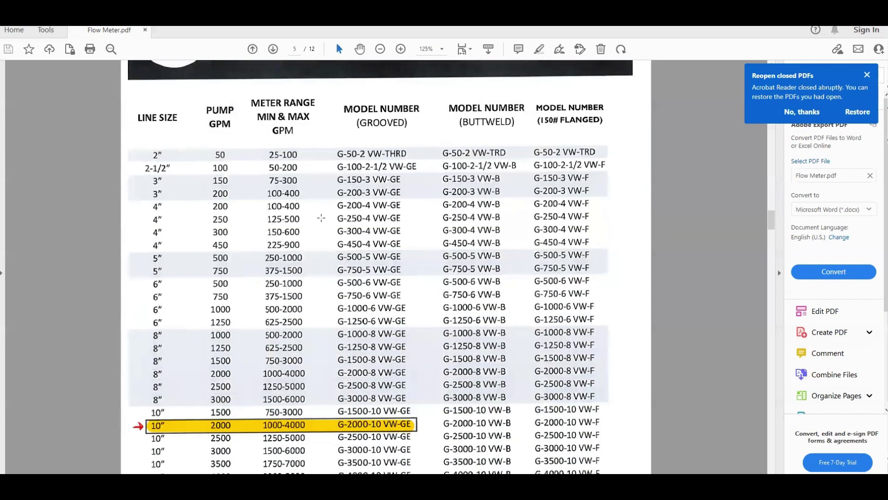
Scroll through the page 5 model-number table around the 10-inch, 2000 GPM row.
{"action": "scroll", "coordinate": [321, 218], "scroll_direction": "down", "scroll_amount": 1, "text": "ctrl"}
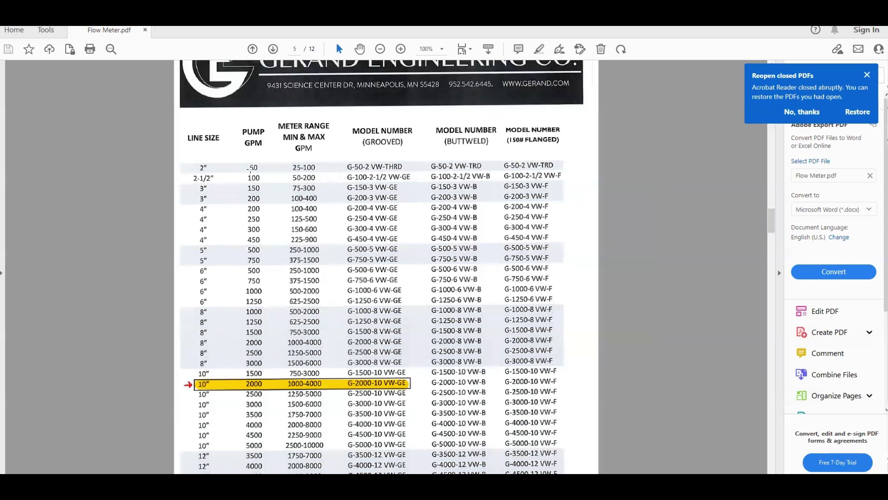
{"action": "scroll", "coordinate": [323, 183], "scroll_direction": "down", "scroll_amount": 1}
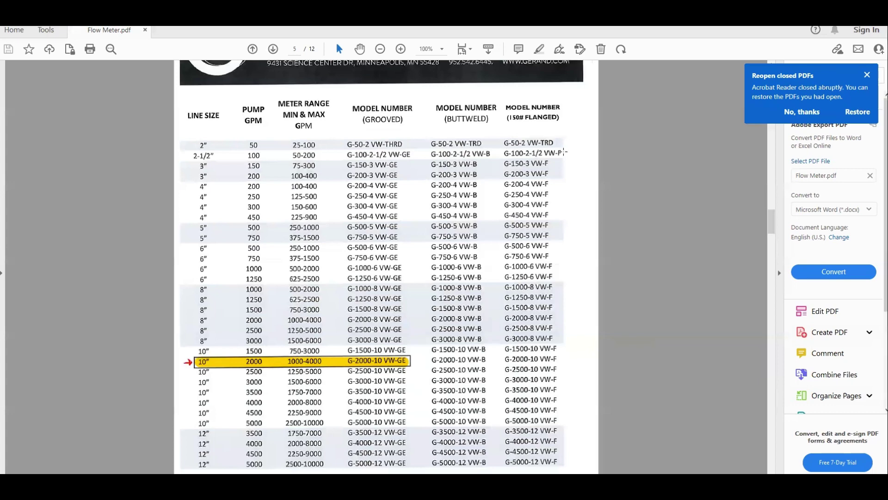
{"action": "scroll", "coordinate": [564, 151], "scroll_direction": "down", "scroll_amount": 1}
{"action": "scroll", "coordinate": [563, 151], "scroll_direction": "down", "scroll_amount": 15}
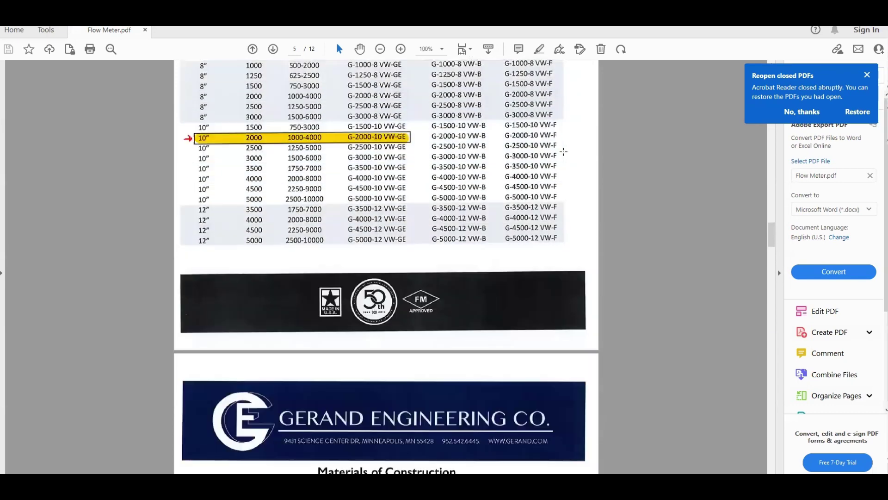
{"action": "scroll", "coordinate": [563, 151], "scroll_direction": "up", "scroll_amount": 15}
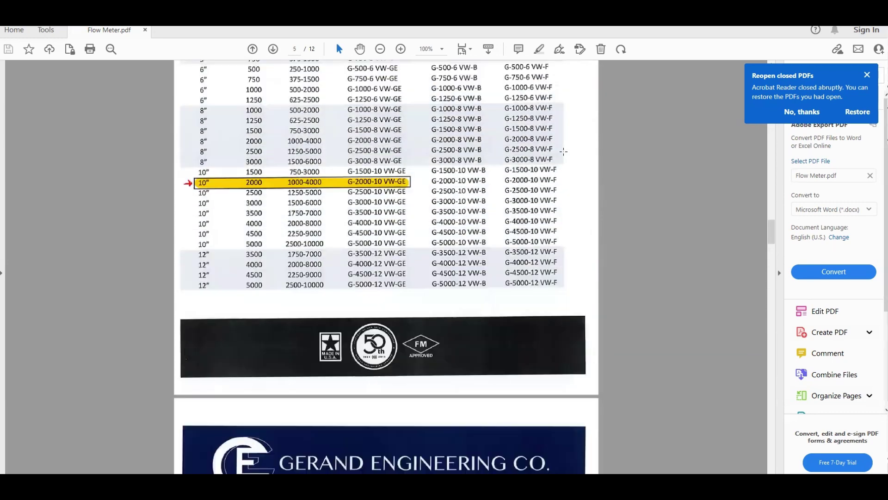
{"action": "scroll", "coordinate": [555, 187], "scroll_direction": "up", "scroll_amount": 5}
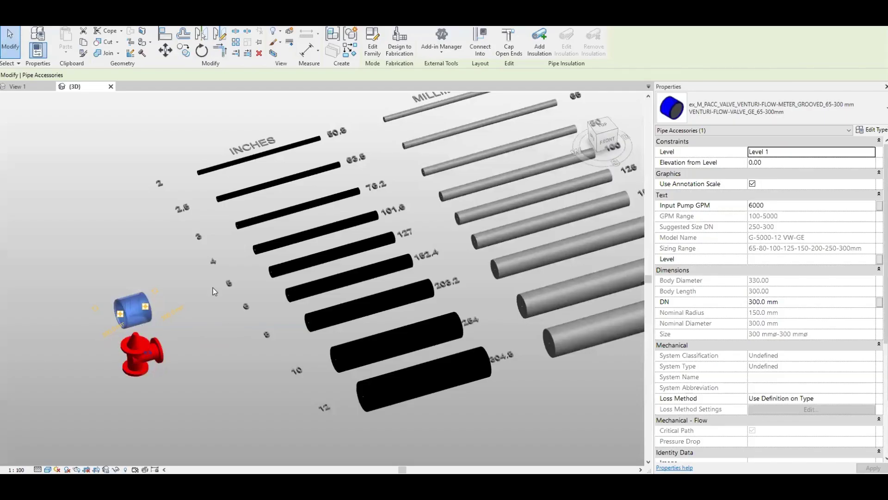
Open the venturi valve family in the Family Editor and bring up Family Types (FT).
{"action": "left_click", "coordinate": [373, 50]}
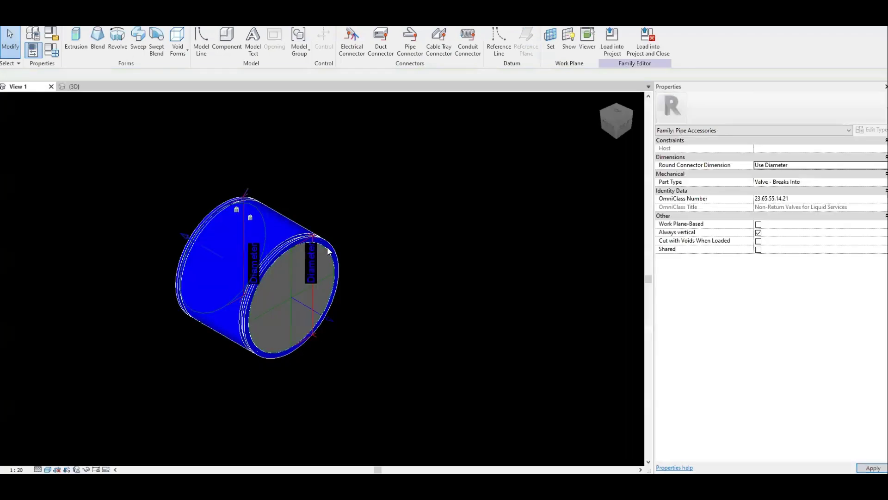
{"action": "middle_click_drag", "start_coordinate": [351, 259], "coordinate": [397, 313], "text": "shift"}
{"action": "scroll", "coordinate": [318, 212], "scroll_direction": "up", "scroll_amount": 3}
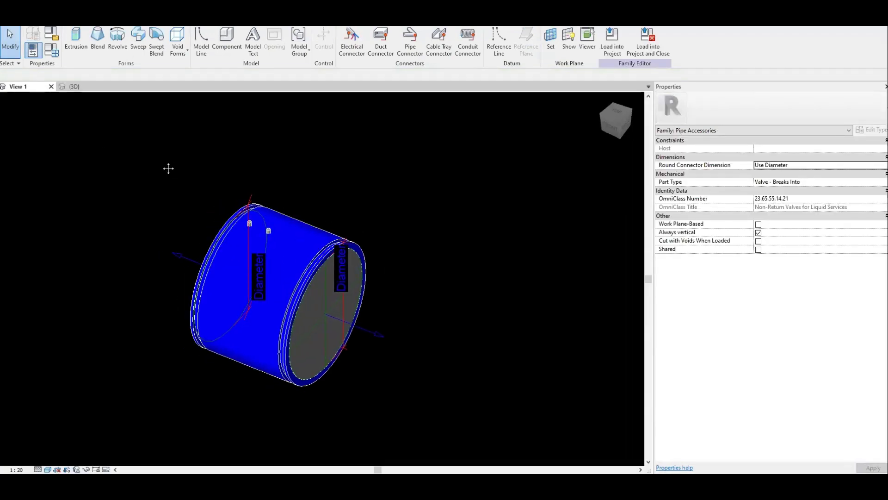
{"action": "middle_click_drag", "start_coordinate": [174, 169], "coordinate": [139, 150]}
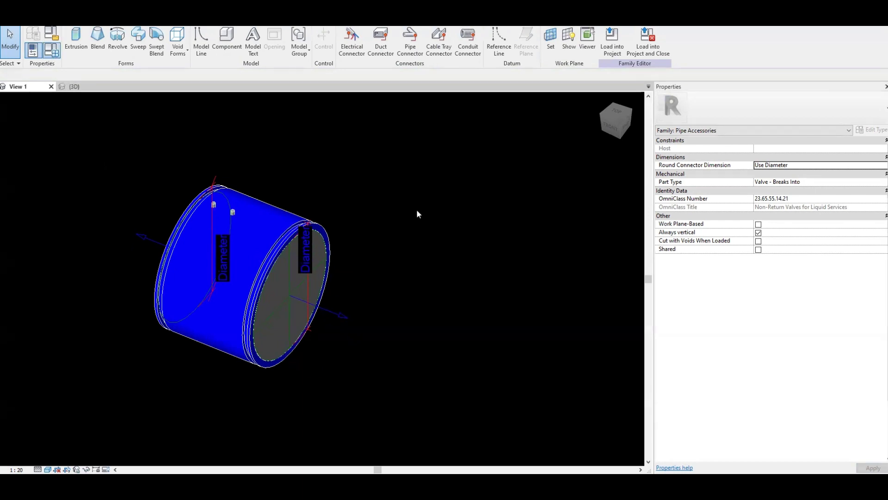
{"action": "key", "text": "f"}
{"action": "key", "text": "t"}
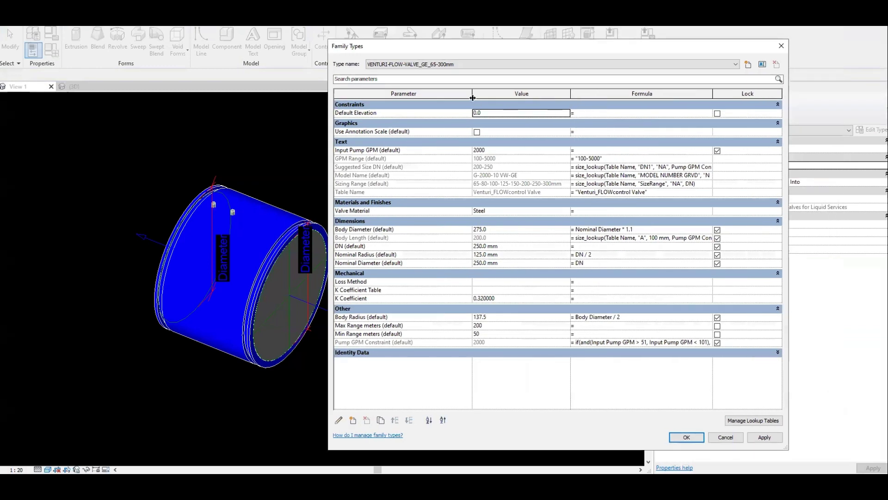
Widen the Formula column and inspect the GPM Range ('100-5000') and Input Pump GPM parameters.
{"action": "left_click_drag", "start_coordinate": [428, 111], "coordinate": [428, 111]}
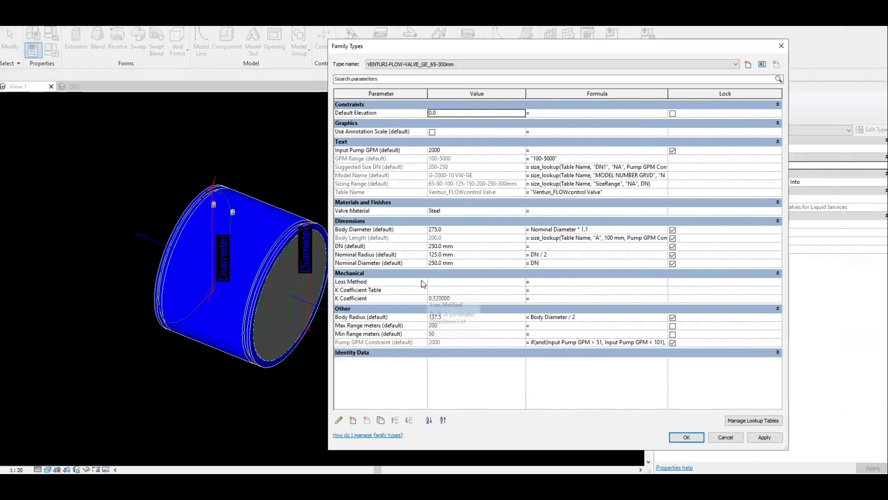
{"action": "left_click_drag", "start_coordinate": [669, 97], "coordinate": [695, 100]}
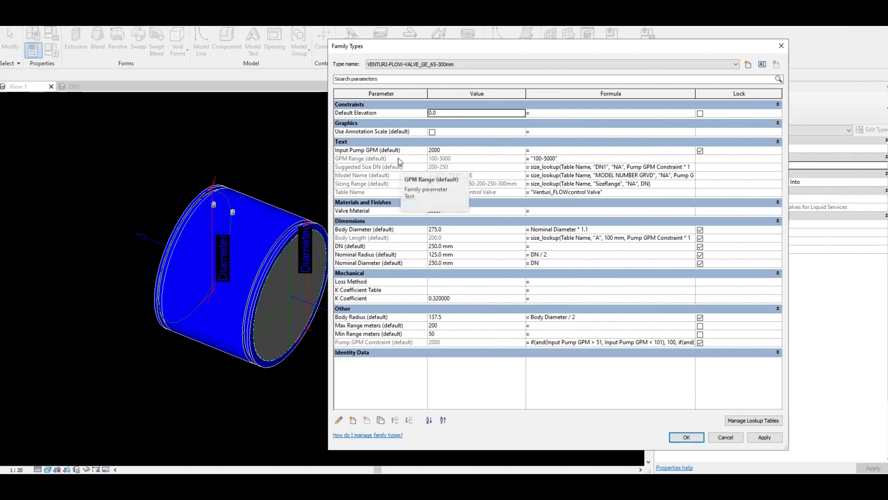
{"action": "left_click", "coordinate": [451, 162]}
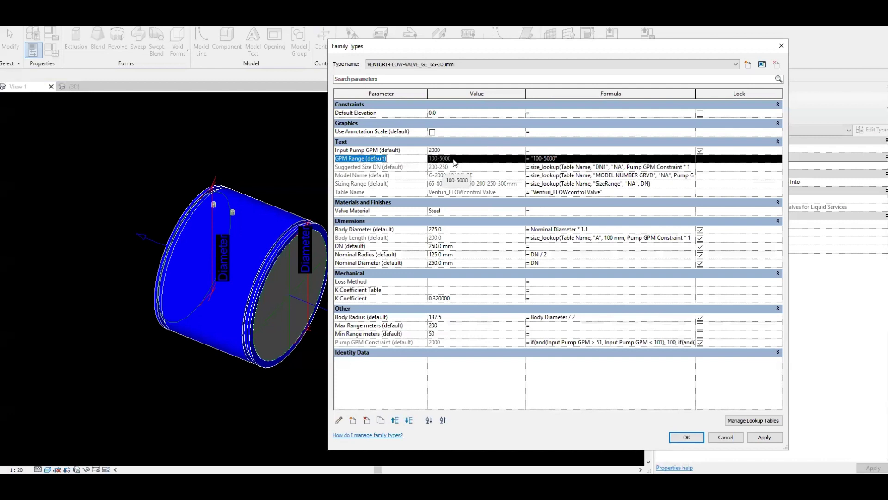
{"action": "left_click", "coordinate": [412, 160]}
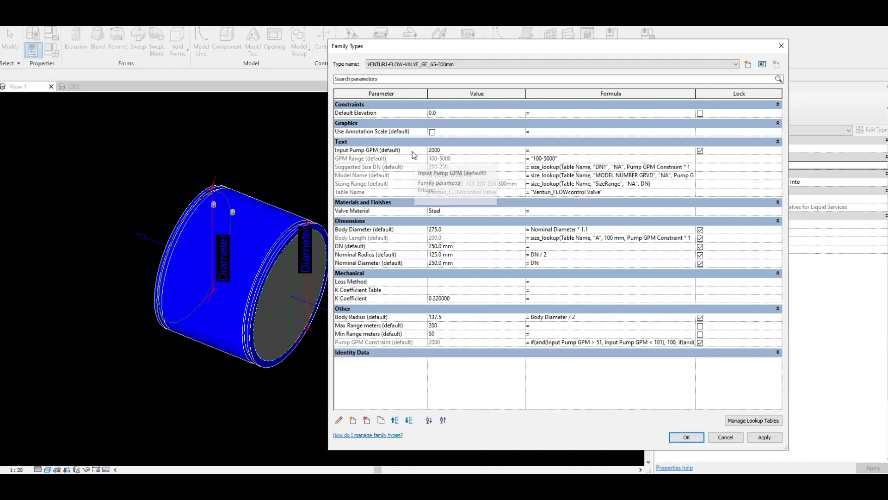
{"action": "left_click", "coordinate": [412, 151]}
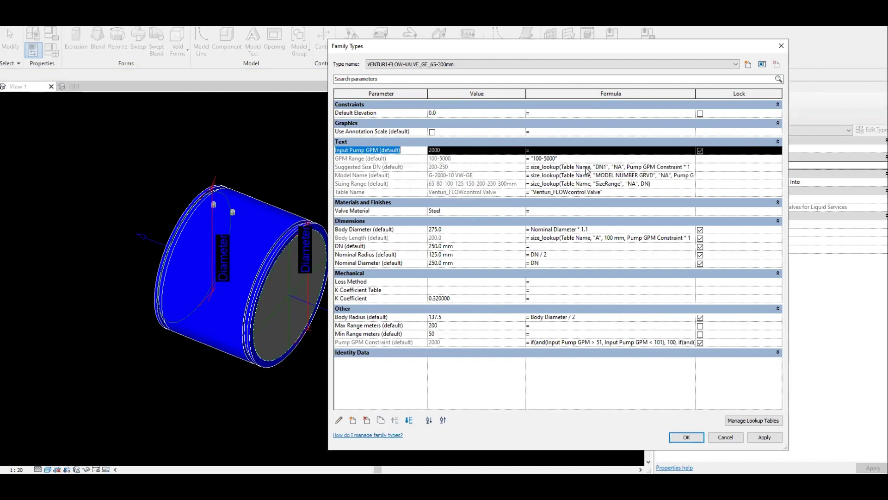
Widen the columns to read the size_lookup formulas, shrink the dialog, and confirm with OK.
{"action": "left_click_drag", "start_coordinate": [695, 93], "coordinate": [725, 92]}
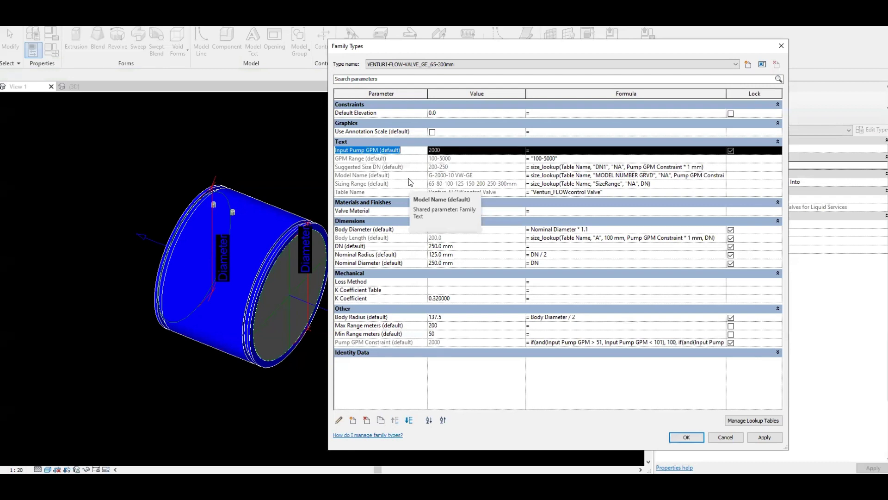
{"action": "left_click_drag", "start_coordinate": [429, 95], "coordinate": [437, 94]}
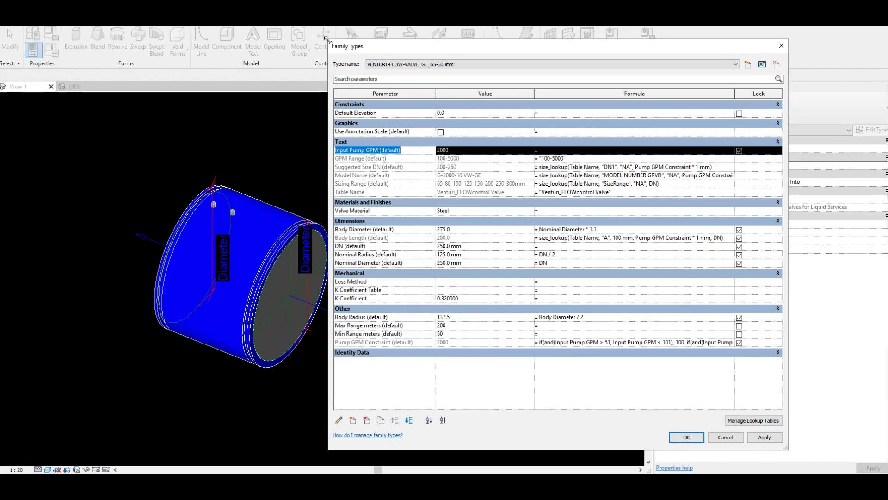
{"action": "left_click_drag", "start_coordinate": [325, 39], "coordinate": [382, 56]}
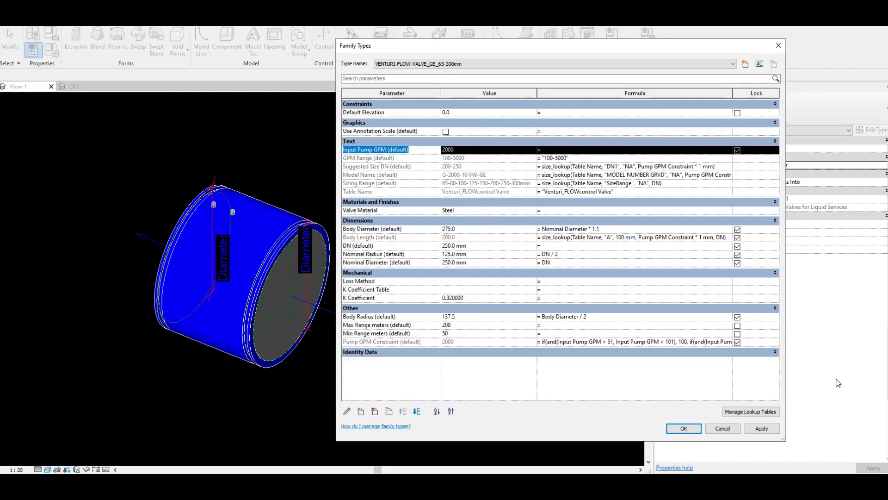
{"action": "left_click", "coordinate": [687, 430]}
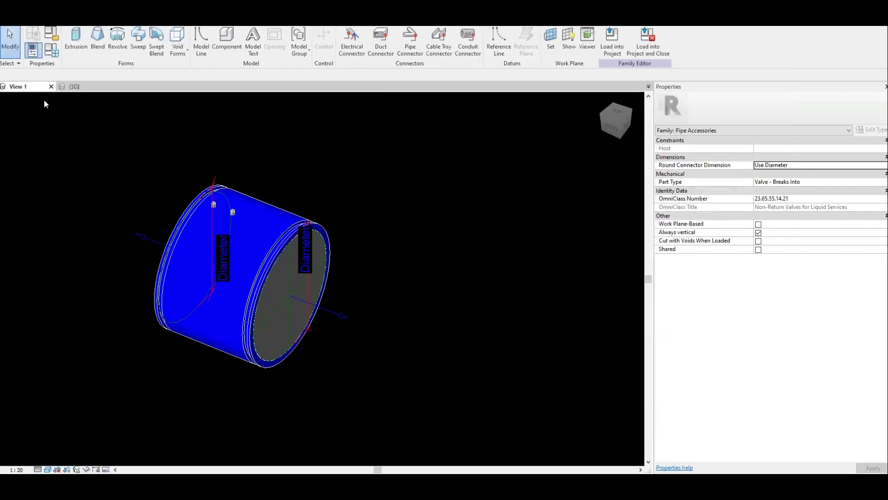
In the {3D} view, give the blue venturi valve an Input Pump GPM of 2500.
{"action": "left_click", "coordinate": [73, 86]}
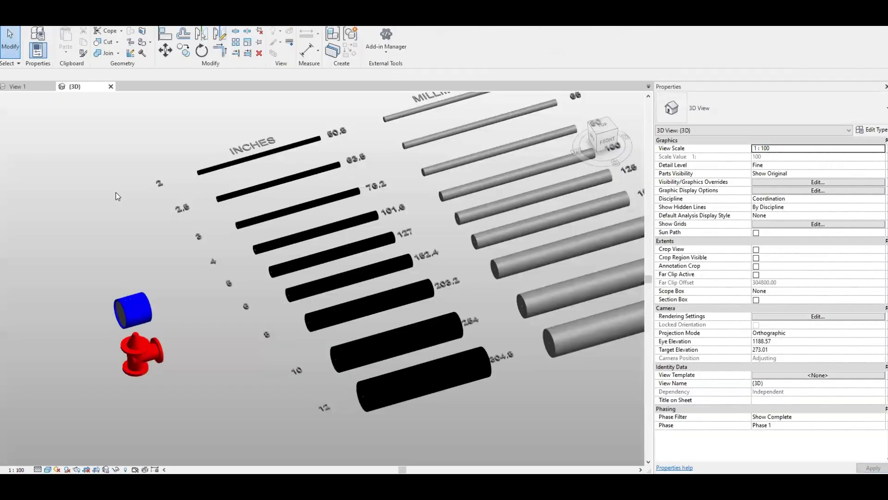
{"action": "scroll", "coordinate": [115, 192], "scroll_direction": "down", "scroll_amount": 1}
{"action": "scroll", "coordinate": [152, 262], "scroll_direction": "up", "scroll_amount": 3}
{"action": "left_click", "coordinate": [132, 309]}
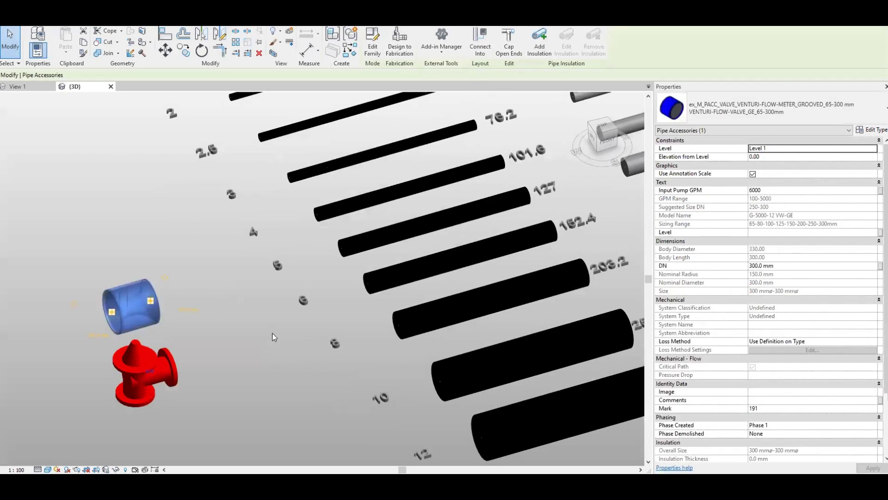
{"action": "mouse_move", "coordinate": [261, 327]}
{"action": "middle_mouse_down", "text": "shift"}
{"action": "mouse_move", "coordinate": [276, 340]}
{"action": "mouse_move", "coordinate": [252, 336]}
{"action": "middle_mouse_up", "text": "shift"}
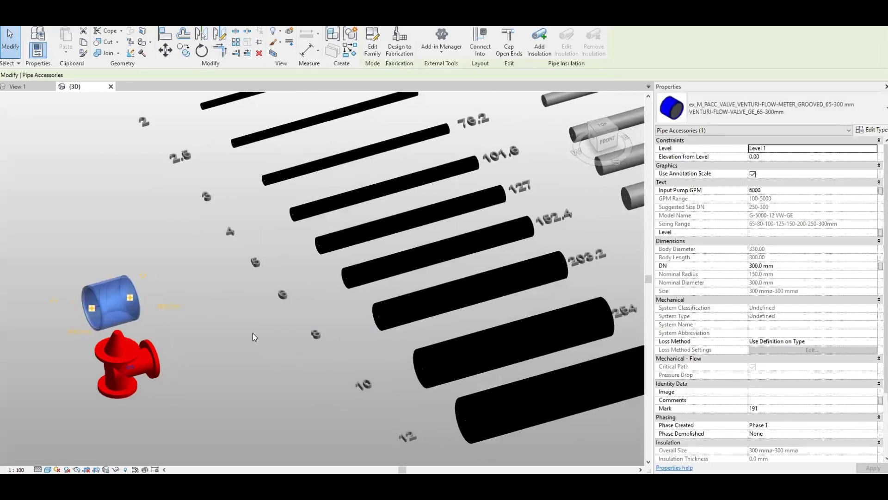
{"action": "left_click", "coordinate": [786, 190]}
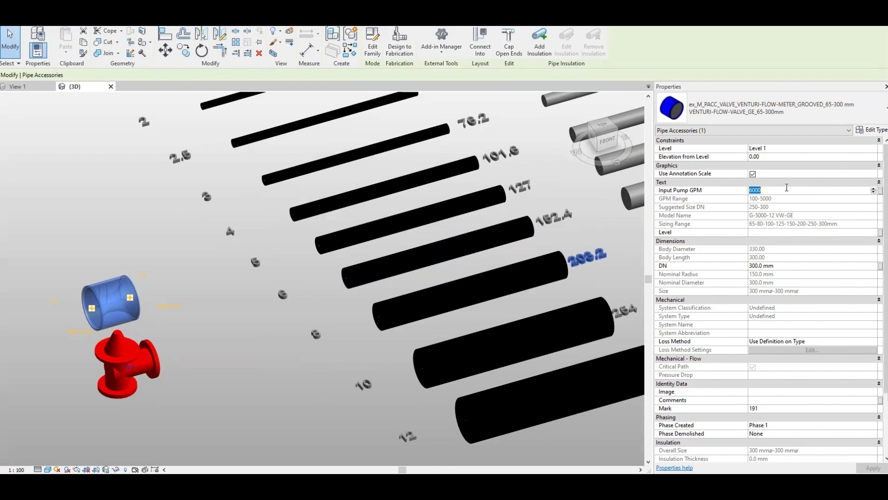
{"action": "type", "text": "2"}
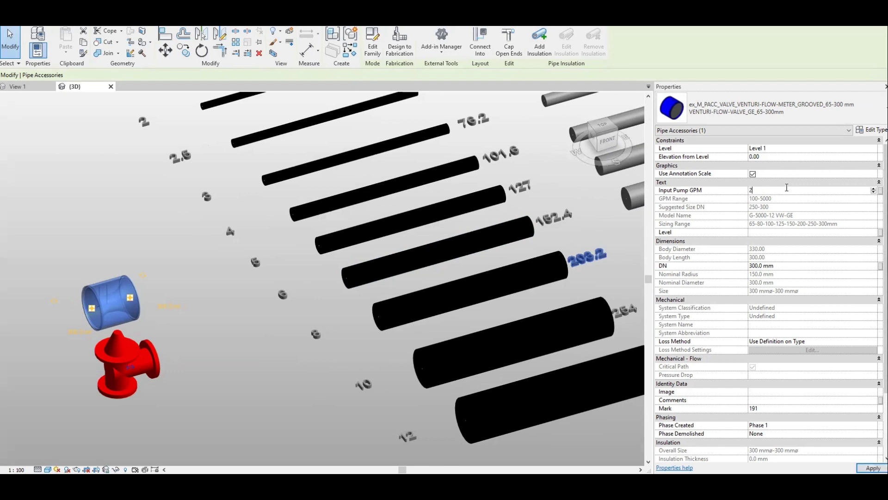
{"action": "type", "text": "500"}
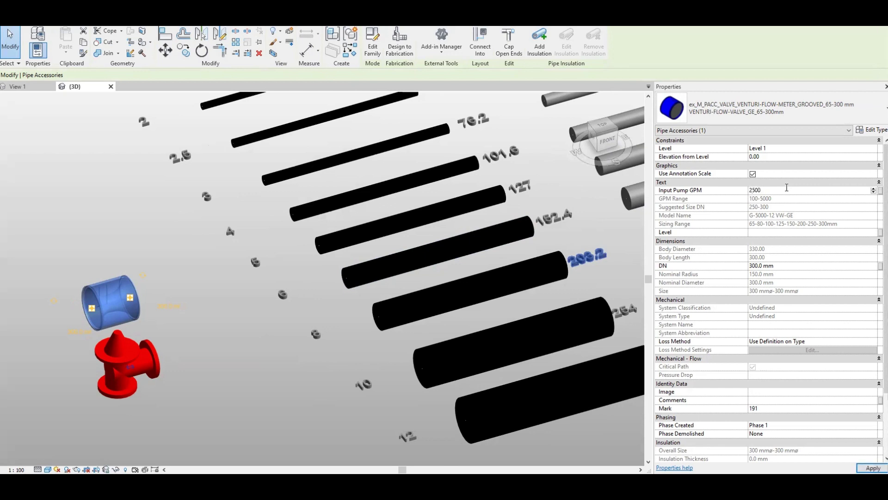
{"action": "left_click", "coordinate": [870, 466]}
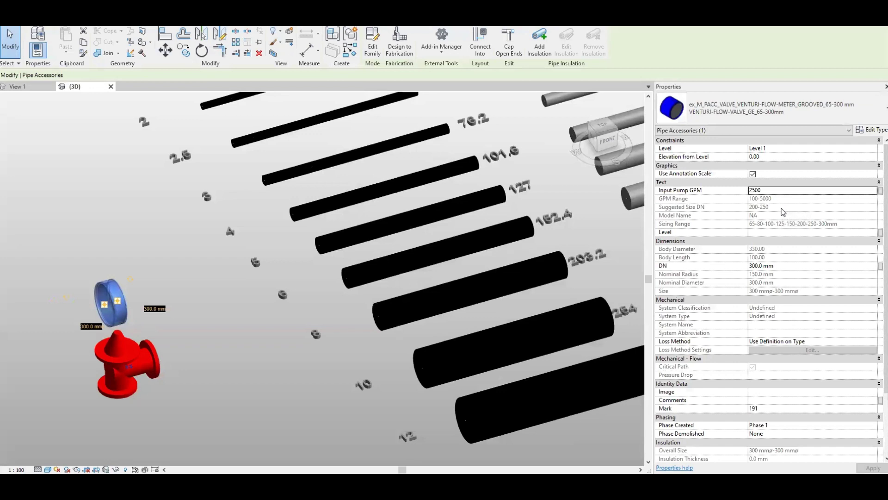
{"action": "left_click", "coordinate": [784, 265]}
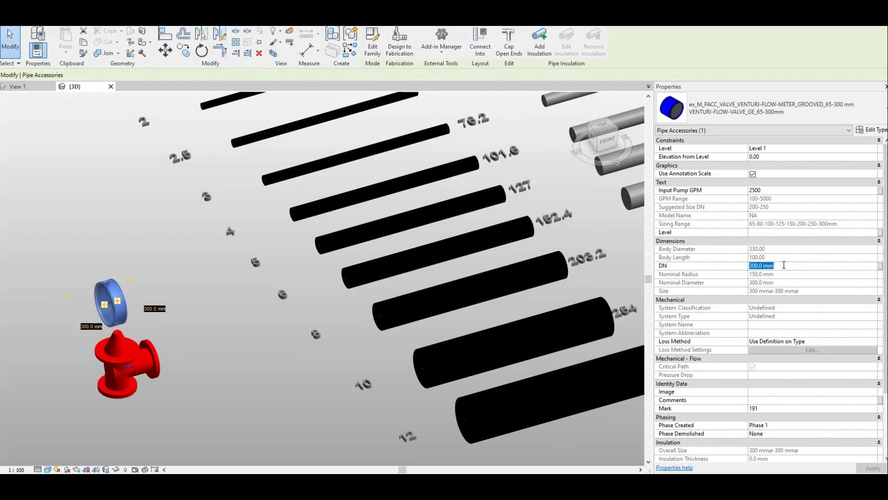
Apply a DN of 200 mm to the valve, then try 250 mm.
{"action": "type", "text": "200"}
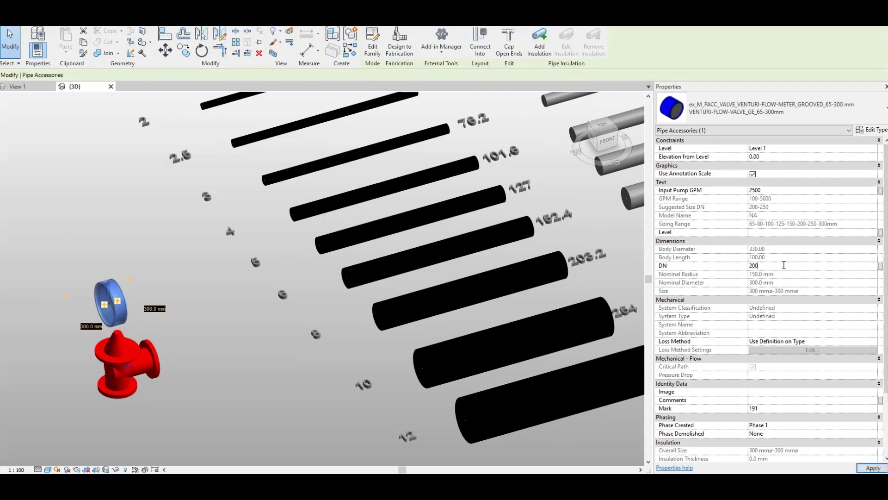
{"action": "left_click", "coordinate": [865, 465]}
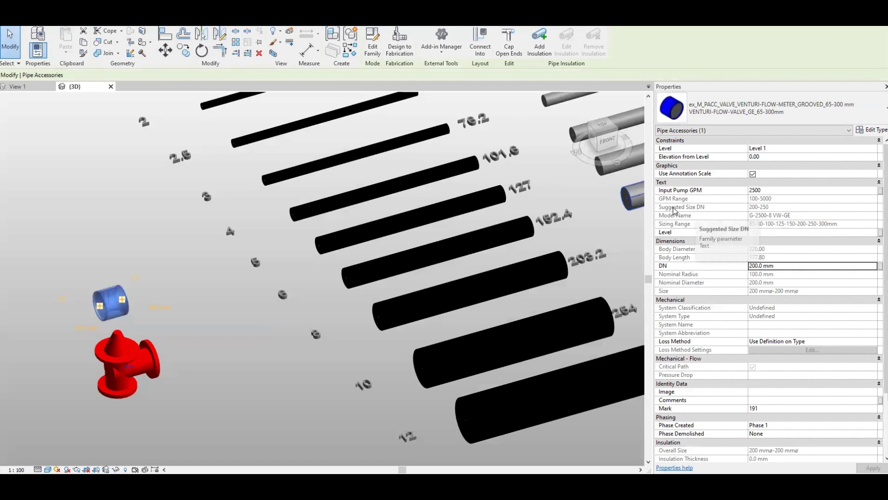
{"action": "left_click", "coordinate": [792, 265]}
{"action": "type", "text": "250"}
{"action": "key", "text": "Return"}
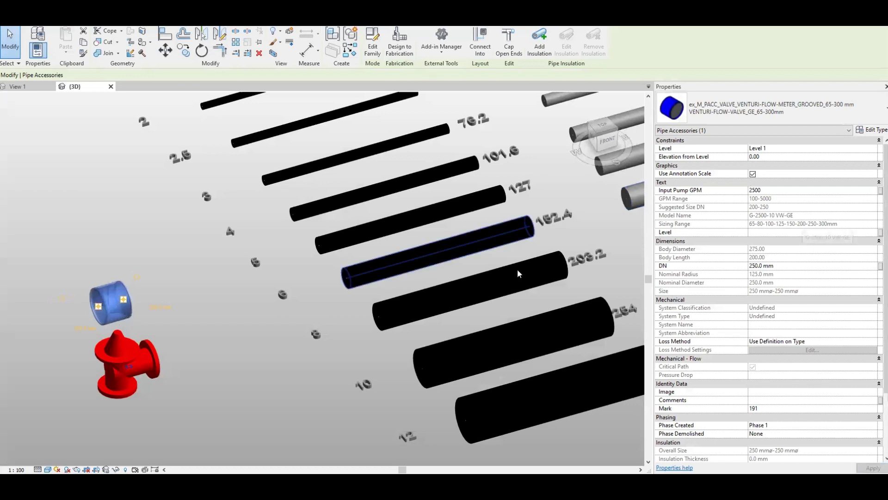
Return the valve's DN to 200 mm and apply it.
{"action": "middle_click_drag", "start_coordinate": [226, 333], "coordinate": [216, 317]}
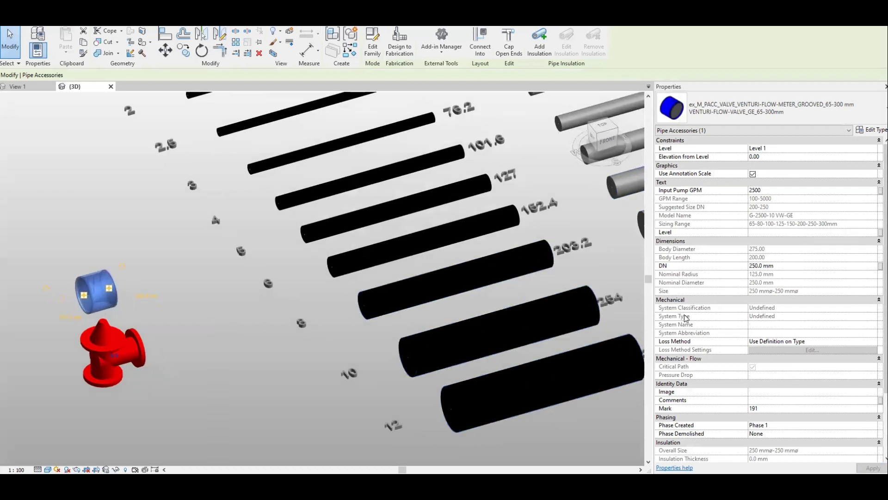
{"action": "middle_click_drag", "start_coordinate": [628, 337], "coordinate": [506, 324]}
{"action": "left_click", "coordinate": [793, 265]}
{"action": "type", "text": "200"}
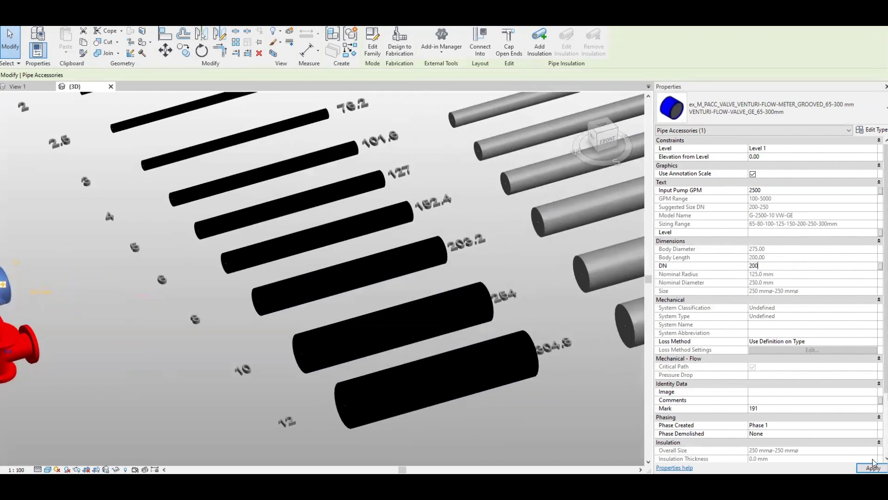
{"action": "left_click", "coordinate": [873, 467]}
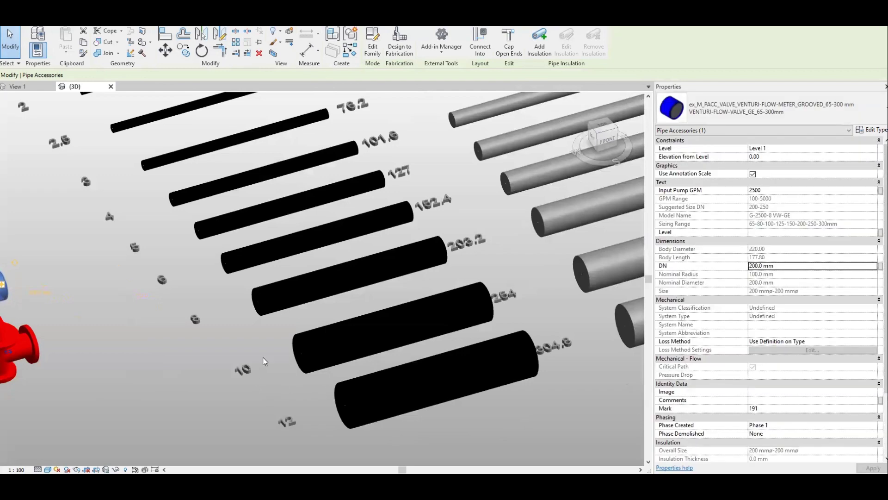
Start placing another copy of the valve with Create Similar.
{"action": "scroll", "coordinate": [273, 344], "scroll_direction": "down", "scroll_amount": 5}
{"action": "scroll", "coordinate": [370, 343], "scroll_direction": "up", "scroll_amount": 2}
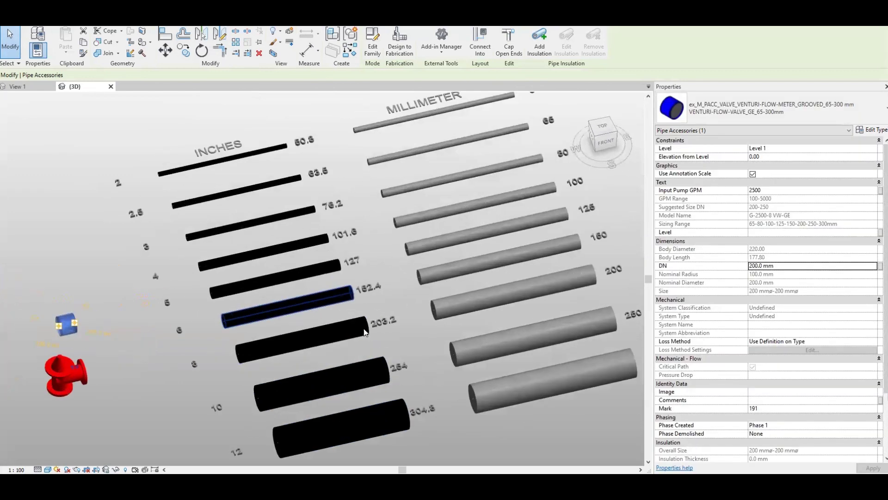
{"action": "scroll", "coordinate": [362, 324], "scroll_direction": "down", "scroll_amount": 3}
{"action": "scroll", "coordinate": [366, 324], "scroll_direction": "up", "scroll_amount": 2}
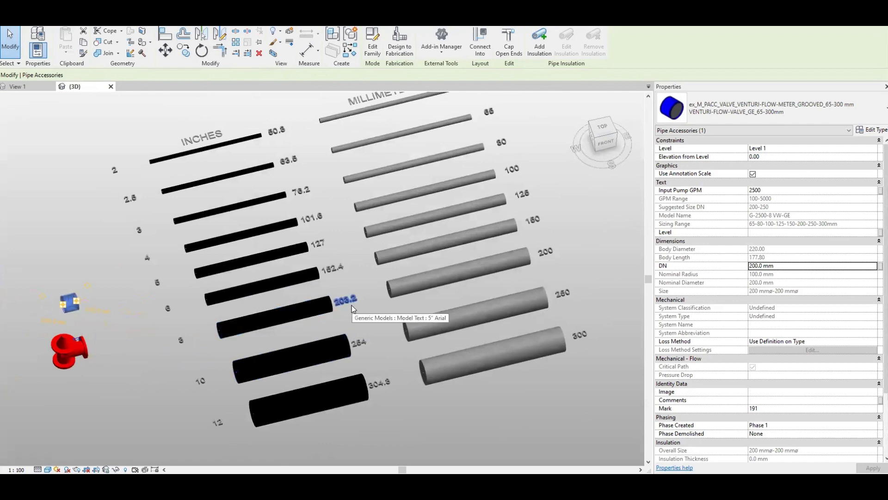
{"action": "middle_click_drag", "start_coordinate": [548, 270], "coordinate": [554, 279]}
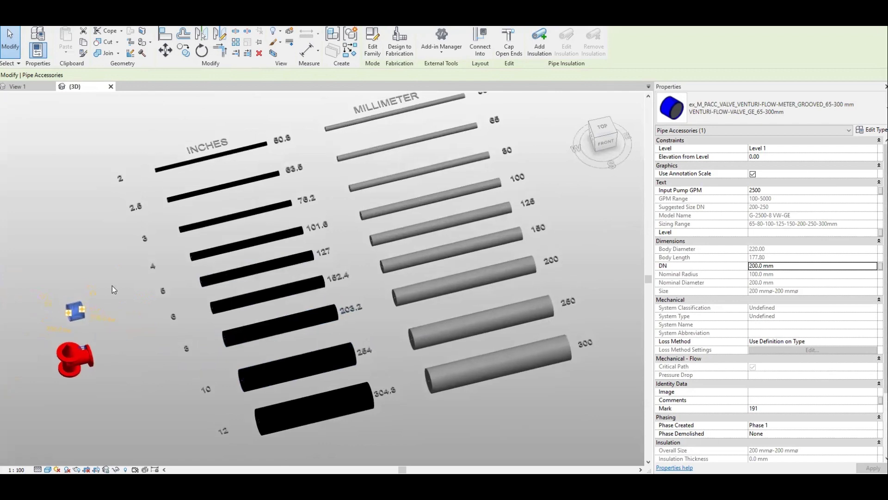
{"action": "left_click", "coordinate": [349, 50]}
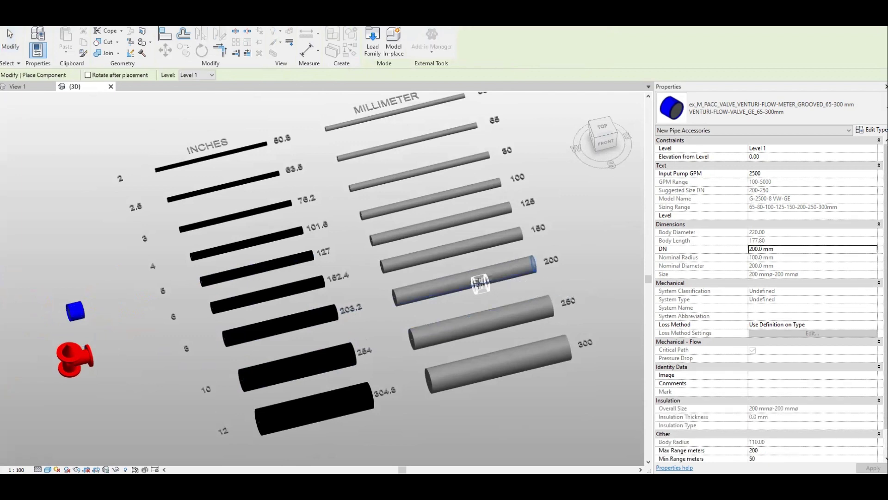
{"action": "left_click", "coordinate": [461, 296]}
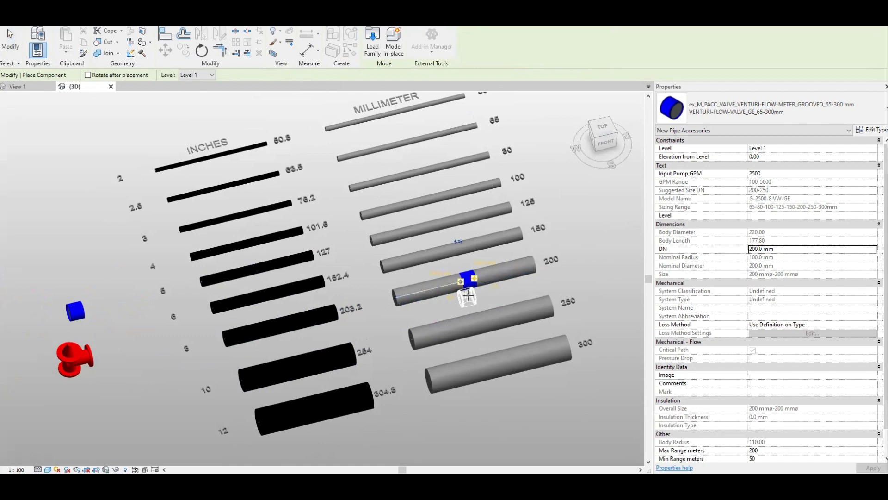
{"action": "scroll", "coordinate": [481, 283], "scroll_direction": "up", "scroll_amount": 5}
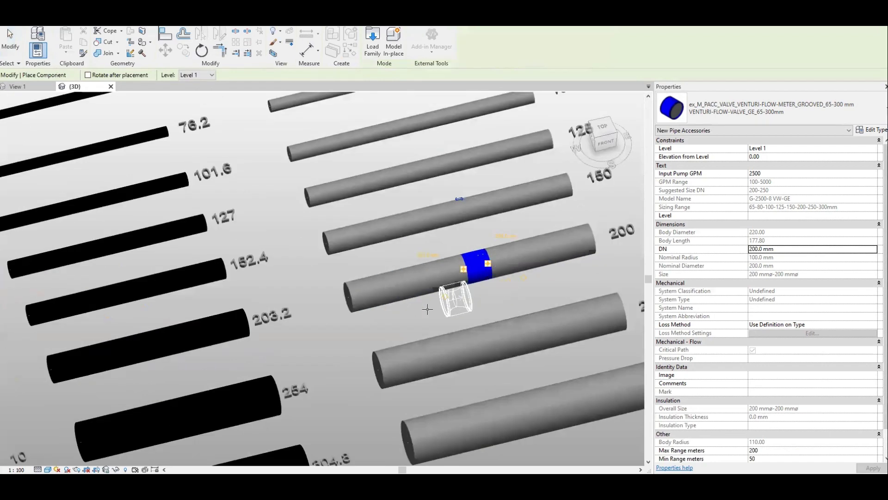
{"action": "middle_click_drag", "start_coordinate": [369, 376], "coordinate": [526, 328]}
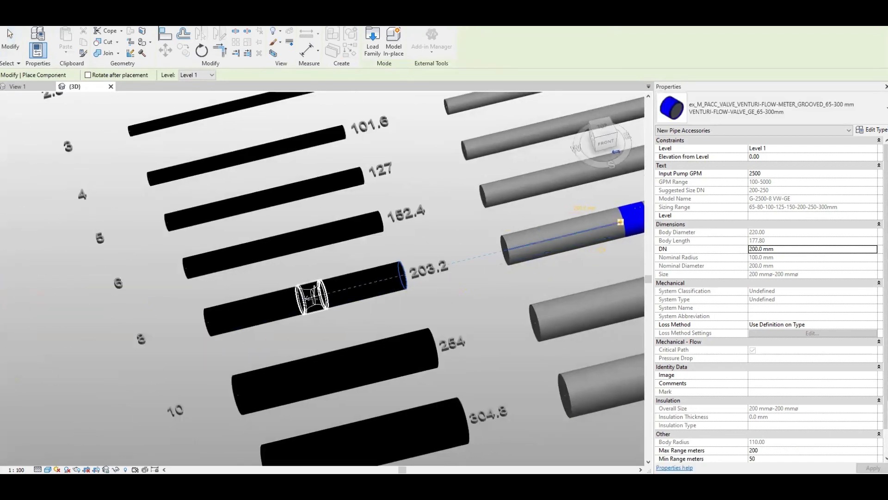
{"action": "left_click", "coordinate": [318, 298]}
{"action": "key", "text": "Escape"}
{"action": "scroll", "coordinate": [319, 302], "scroll_direction": "up", "scroll_amount": 3}
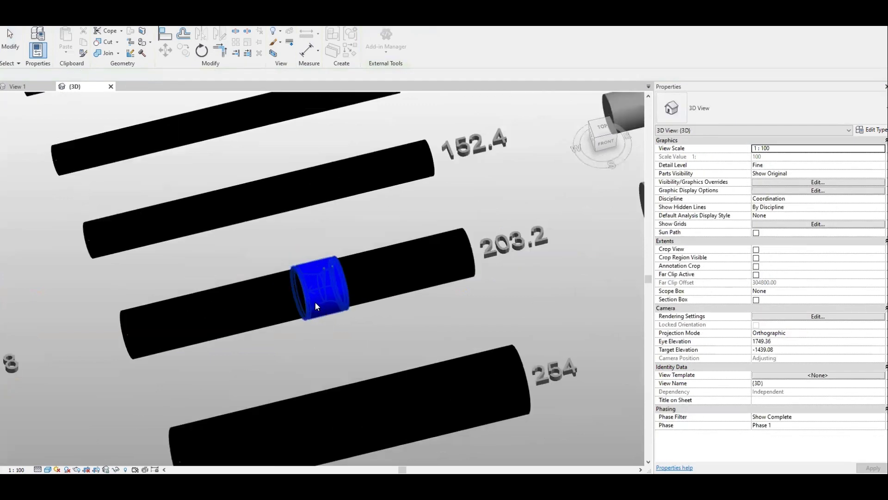
{"action": "scroll", "coordinate": [315, 302], "scroll_direction": "up", "scroll_amount": 3}
{"action": "left_click", "coordinate": [324, 314]}
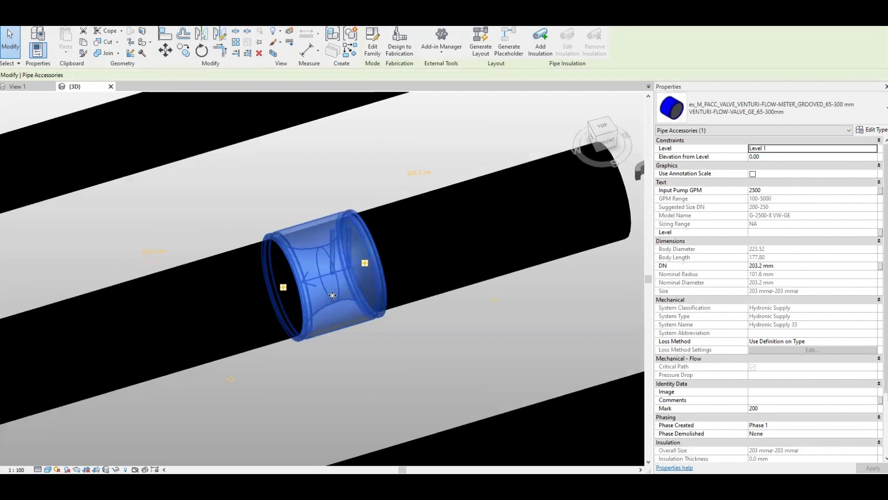
{"action": "scroll", "coordinate": [368, 268], "scroll_direction": "down", "scroll_amount": 7}
{"action": "scroll", "coordinate": [432, 283], "scroll_direction": "down", "scroll_amount": 2}
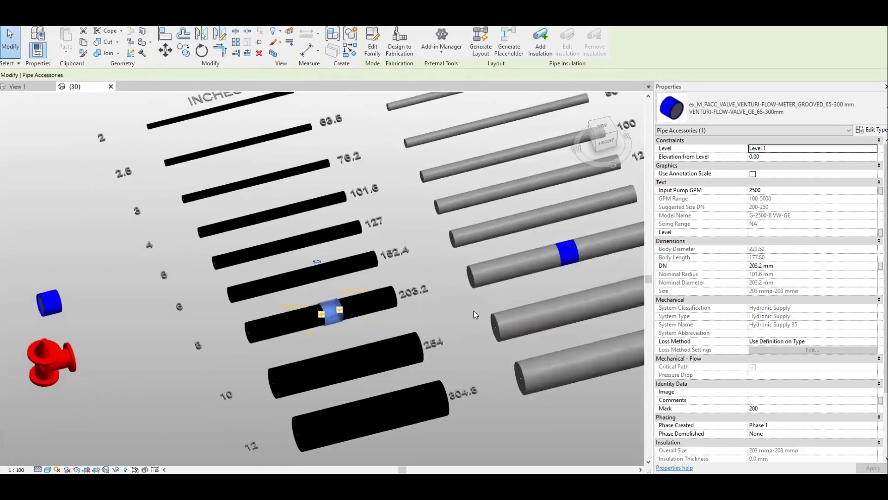
{"action": "left_click", "coordinate": [474, 311]}
{"action": "scroll", "coordinate": [413, 347], "scroll_direction": "down", "scroll_amount": 2}
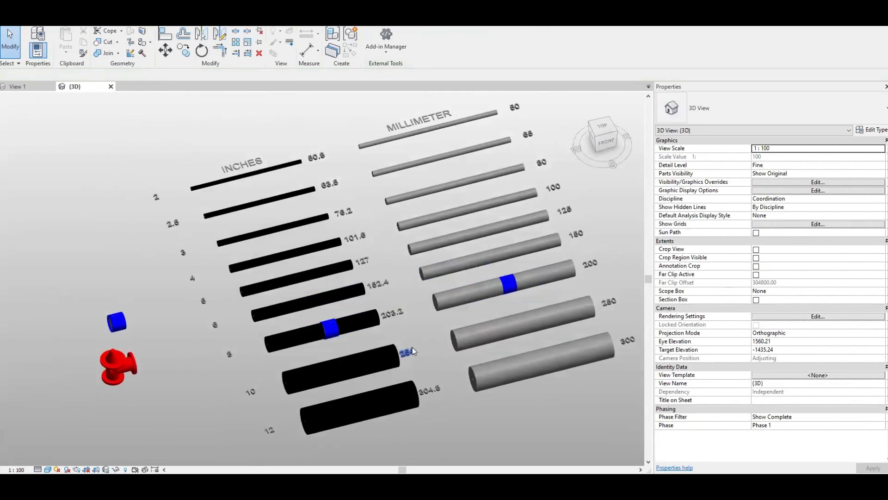
{"action": "scroll", "coordinate": [416, 334], "scroll_direction": "up", "scroll_amount": 1}
From the 203.2-pipe meter, place flow meters on the 250 and 254 pipes with CS.
{"action": "left_click", "coordinate": [315, 327]}
{"action": "key", "text": "c"}
{"action": "key", "text": "s"}
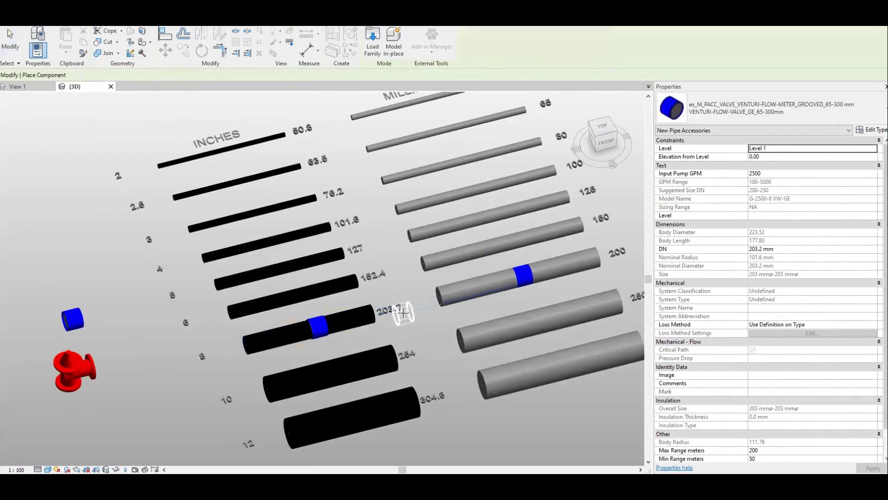
{"action": "middle_click_drag", "start_coordinate": [402, 318], "coordinate": [369, 282]}
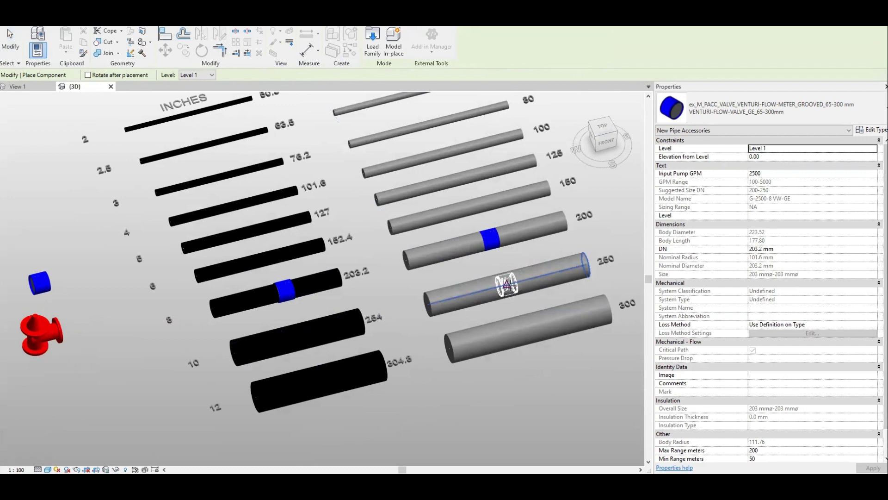
{"action": "left_click", "coordinate": [509, 283]}
{"action": "left_click", "coordinate": [299, 337]}
{"action": "key", "text": "Escape"}
{"action": "key", "text": "Escape"}
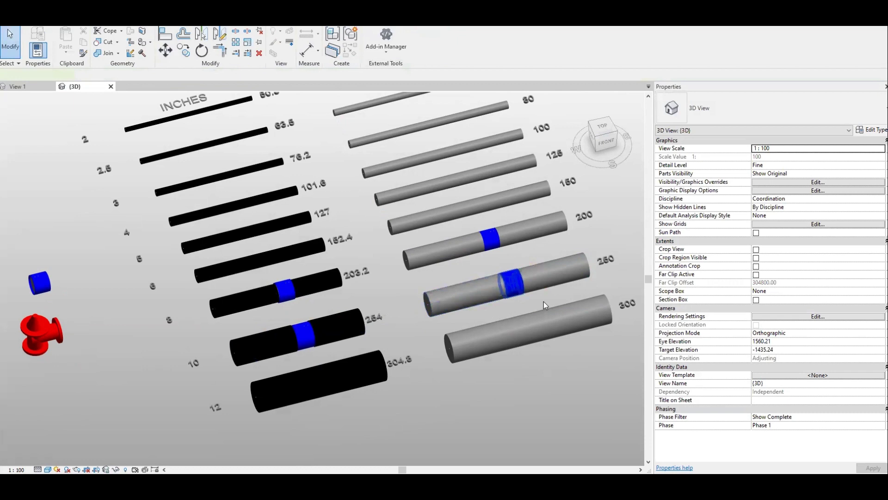
From the 250-pipe meter, add another flow meter on the 300 pipe and select it.
{"action": "left_click", "coordinate": [543, 301]}
{"action": "scroll", "coordinate": [543, 301], "scroll_direction": "up", "scroll_amount": 3}
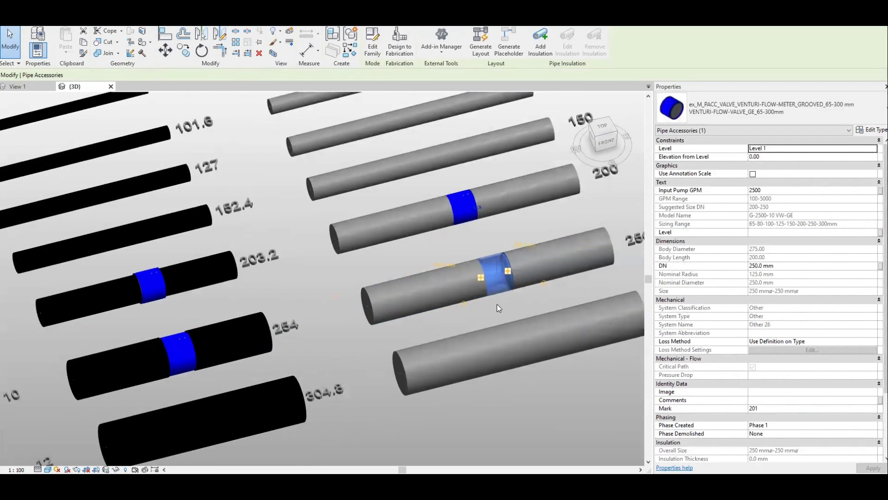
{"action": "left_click", "coordinate": [188, 360], "text": "ctrl"}
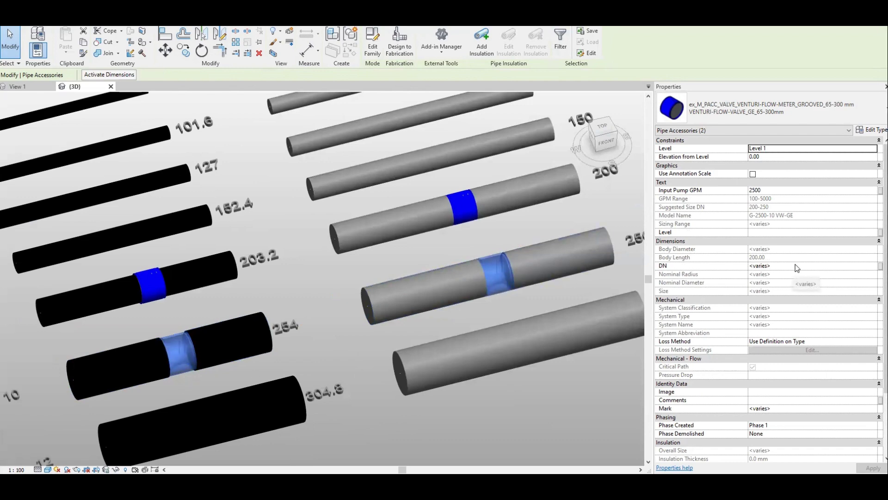
{"action": "left_click", "coordinate": [488, 298]}
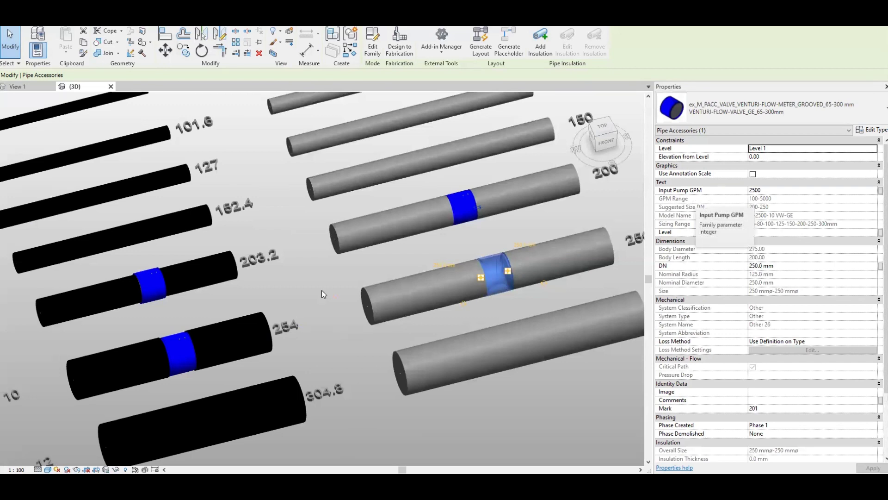
{"action": "middle_click_drag", "start_coordinate": [472, 317], "coordinate": [458, 288]}
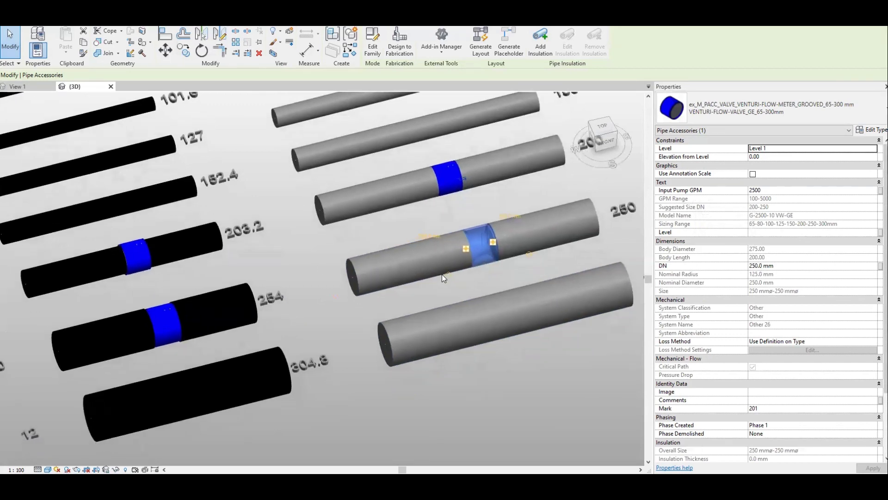
{"action": "key", "text": "c"}
{"action": "key", "text": "s"}
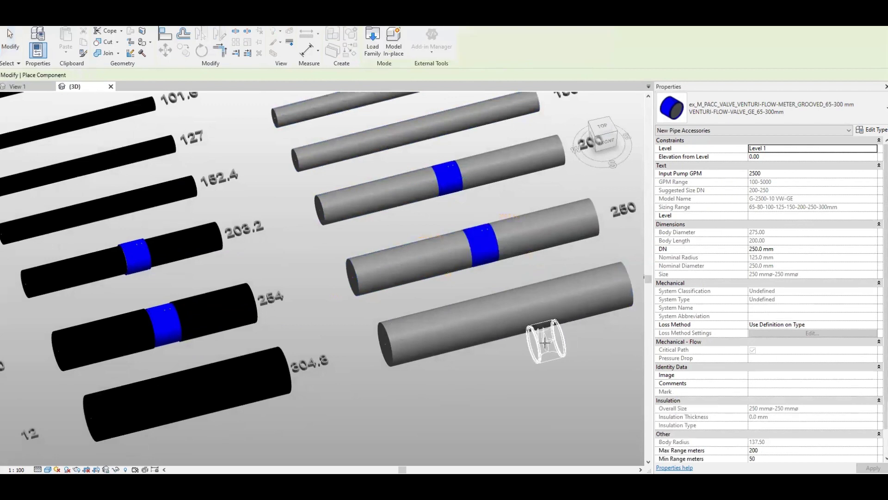
{"action": "left_click", "coordinate": [509, 314]}
{"action": "key", "text": "Escape"}
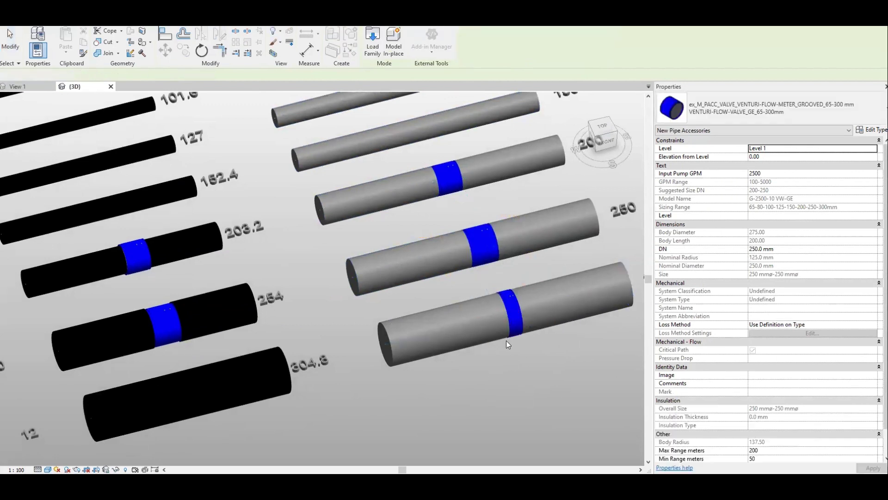
{"action": "scroll", "coordinate": [508, 347], "scroll_direction": "up", "scroll_amount": 3}
{"action": "left_click", "coordinate": [513, 317]}
{"action": "middle_click_drag", "start_coordinate": [550, 371], "coordinate": [505, 388]}
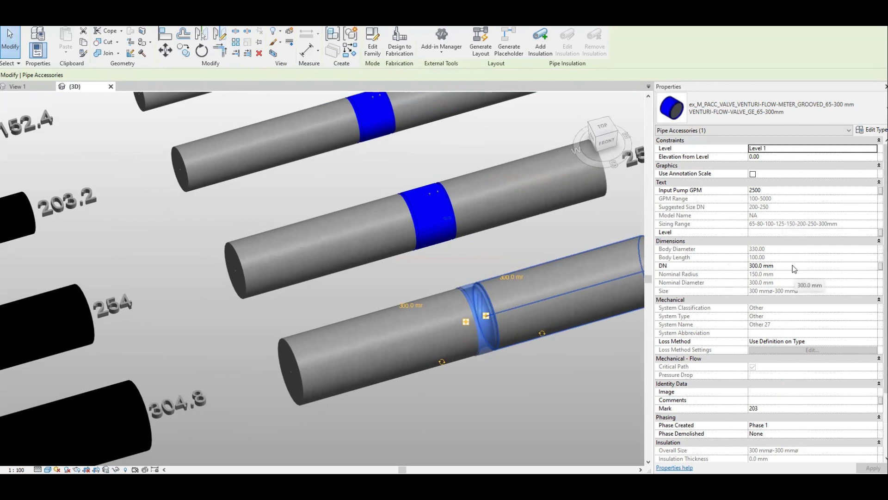
Delete the flow meter from the 300 mm pipe.
{"action": "left_click", "coordinate": [522, 426]}
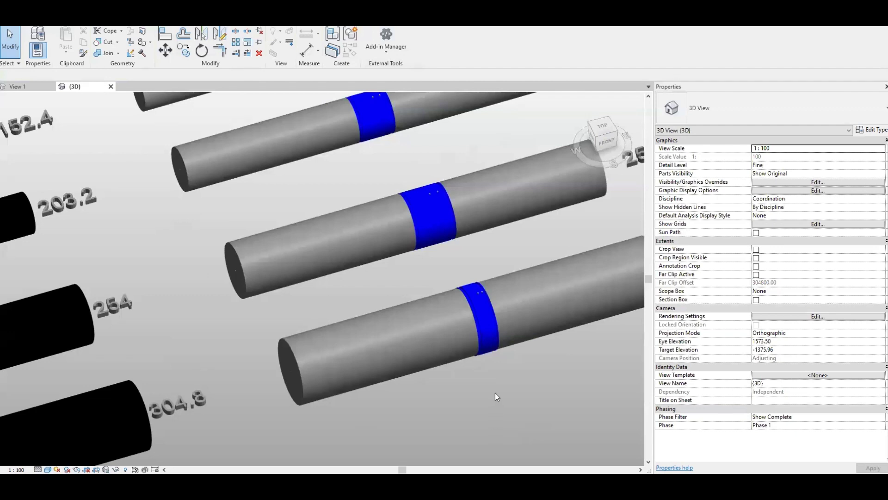
{"action": "scroll", "coordinate": [482, 385], "scroll_direction": "down", "scroll_amount": 2}
{"action": "left_click", "coordinate": [490, 357]}
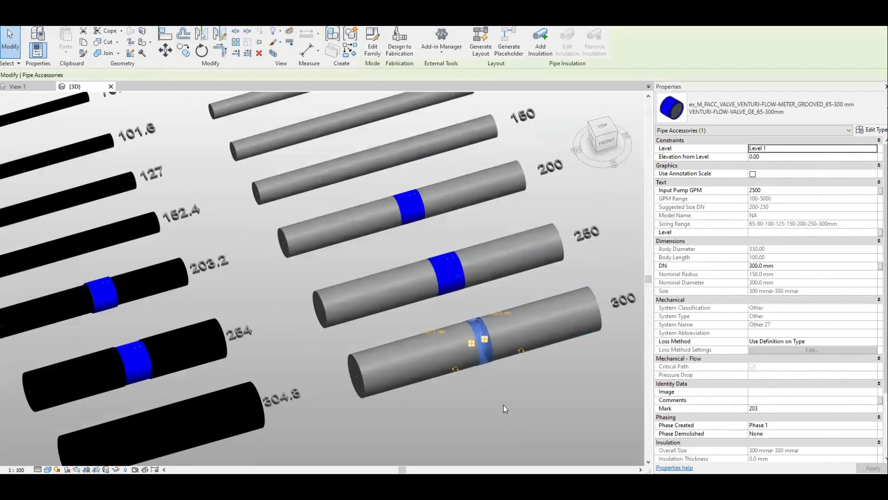
{"action": "key", "text": "Delete"}
Rejoin the two 300 mm pipe pieces with Trim/Extend (TR).
{"action": "key", "text": "t"}
{"action": "key", "text": "r"}
{"action": "left_click", "coordinate": [472, 354]}
{"action": "left_click", "coordinate": [493, 336]}
{"action": "key", "text": "Escape"}
Select the flow meter on the 203.2 pipe to review its properties.
{"action": "middle_click_drag", "start_coordinate": [253, 368], "coordinate": [372, 301]}
{"action": "scroll", "coordinate": [350, 278], "scroll_direction": "down", "scroll_amount": 3}
{"action": "scroll", "coordinate": [350, 279], "scroll_direction": "up", "scroll_amount": 2}
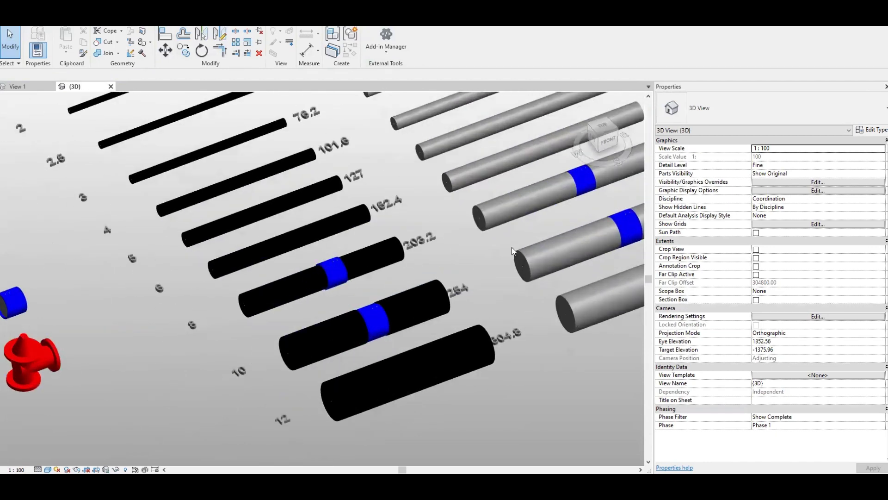
{"action": "middle_click_drag", "start_coordinate": [509, 247], "coordinate": [485, 273]}
{"action": "scroll", "coordinate": [484, 273], "scroll_direction": "down", "scroll_amount": 2}
{"action": "scroll", "coordinate": [349, 290], "scroll_direction": "up", "scroll_amount": 2}
{"action": "middle_click_drag", "start_coordinate": [349, 290], "coordinate": [518, 271]}
{"action": "left_click", "coordinate": [348, 288]}
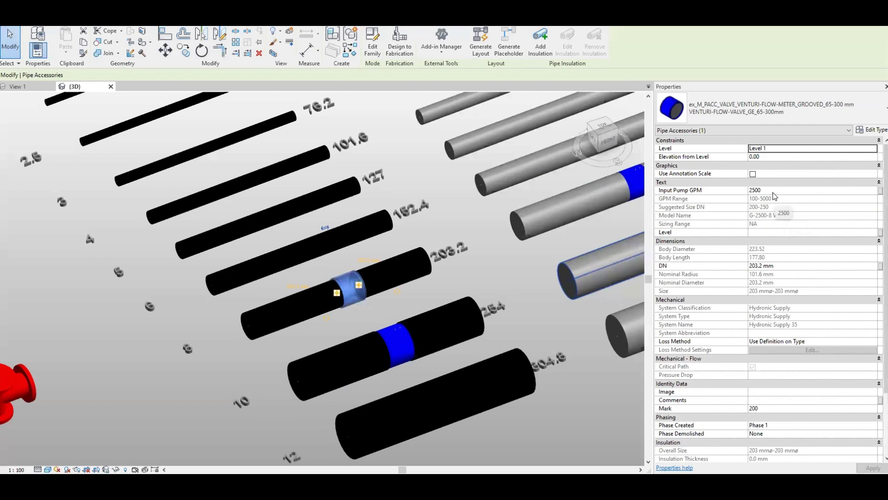
Set the standalone flow meter's Input Pump GPM to 5000 (suggesting 250-300) and start entering its DN.
{"action": "middle_click_drag", "start_coordinate": [485, 294], "coordinate": [401, 279]}
{"action": "scroll", "coordinate": [402, 280], "scroll_direction": "down", "scroll_amount": 3}
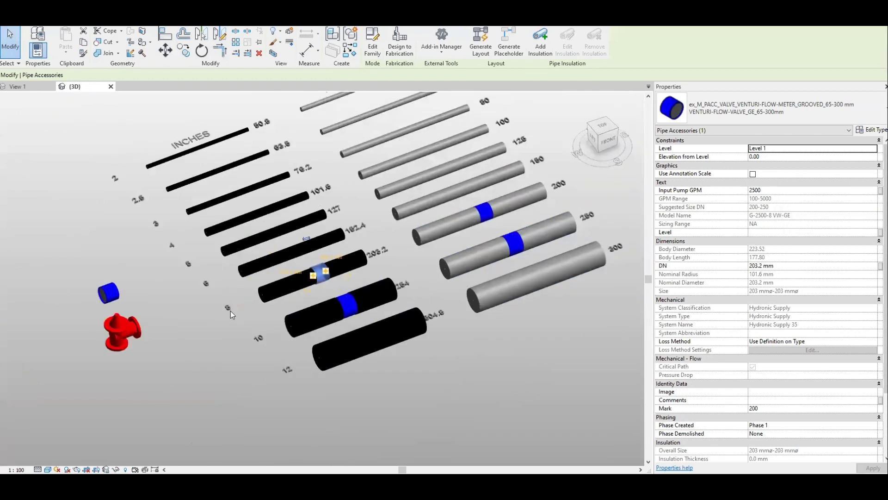
{"action": "scroll", "coordinate": [176, 300], "scroll_direction": "up", "scroll_amount": 4}
{"action": "left_click", "coordinate": [173, 288]}
{"action": "left_click", "coordinate": [785, 190]}
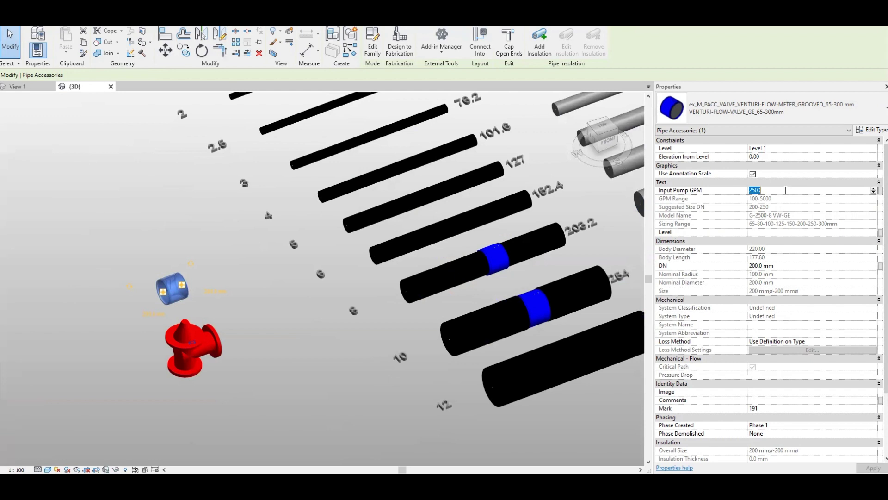
{"action": "type", "text": "3"}
{"action": "left_click", "coordinate": [871, 466]}
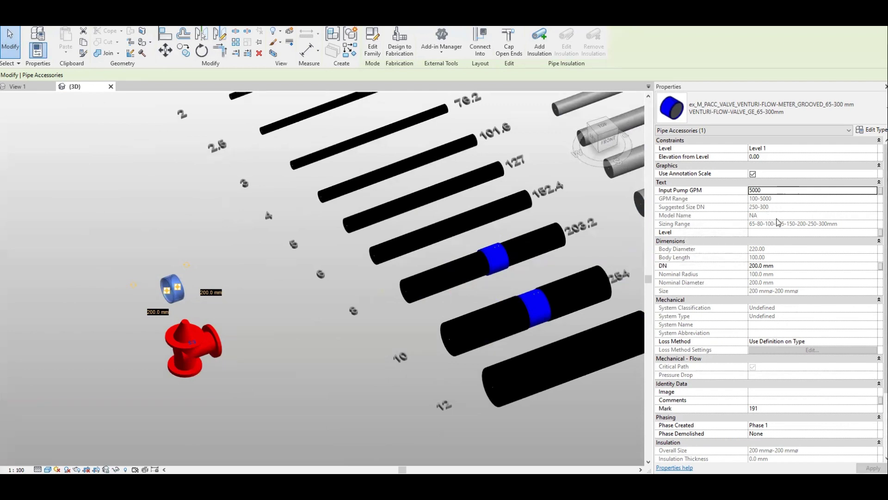
{"action": "left_click", "coordinate": [787, 265]}
{"action": "type", "text": "3"}
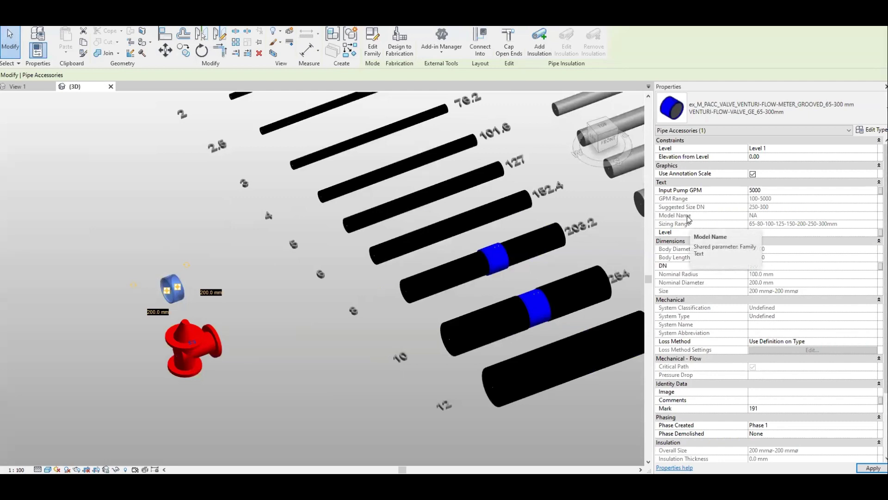
Resize the standalone flow meter to DN 300 mm, giving model G-5000-12 VW-GE.
{"action": "type", "text": "00"}
{"action": "left_click", "coordinate": [871, 467]}
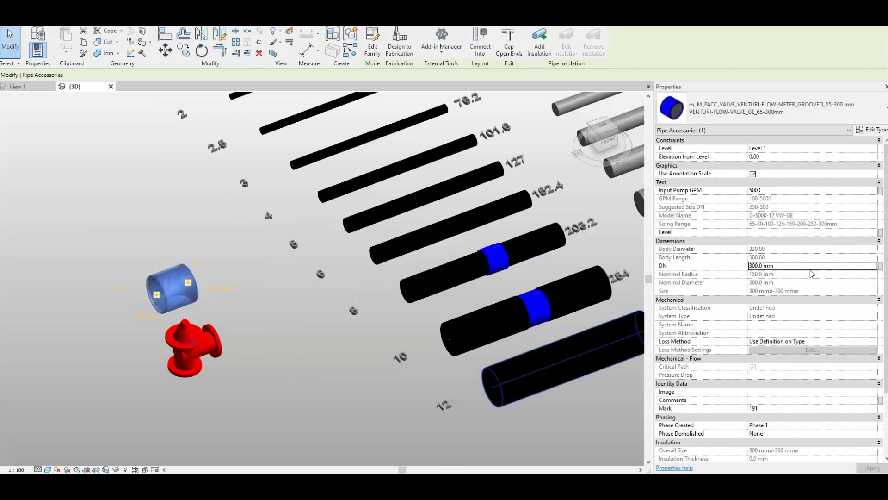
{"action": "middle_click_drag", "start_coordinate": [312, 369], "coordinate": [255, 354]}
{"action": "scroll", "coordinate": [268, 365], "scroll_direction": "down", "scroll_amount": 2}
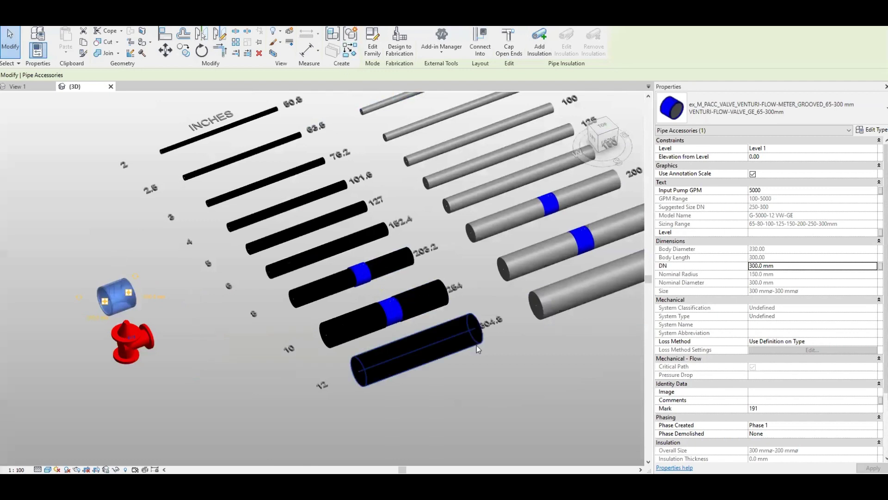
Place matching venturi flow meters on the 300 and 304.8 pipes with Create Similar.
{"action": "left_click", "coordinate": [350, 40]}
{"action": "middle_click_drag", "start_coordinate": [540, 341], "coordinate": [472, 268]}
{"action": "left_click", "coordinate": [477, 280]}
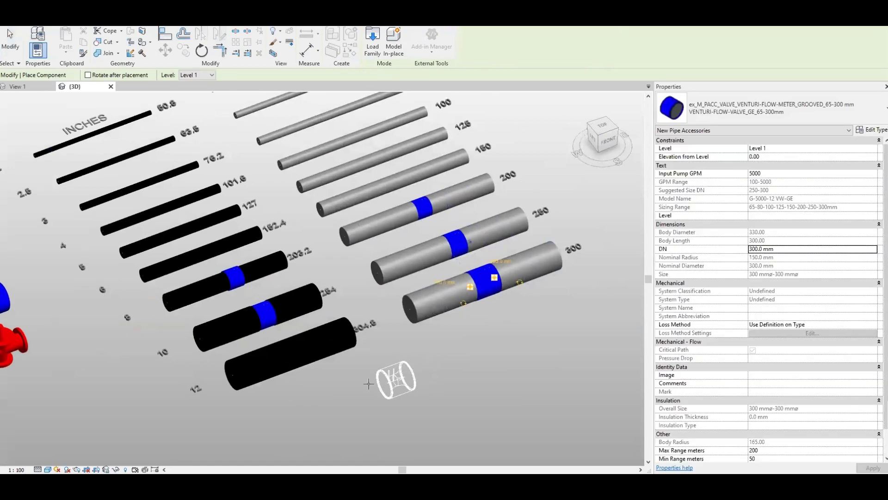
{"action": "left_click", "coordinate": [294, 356]}
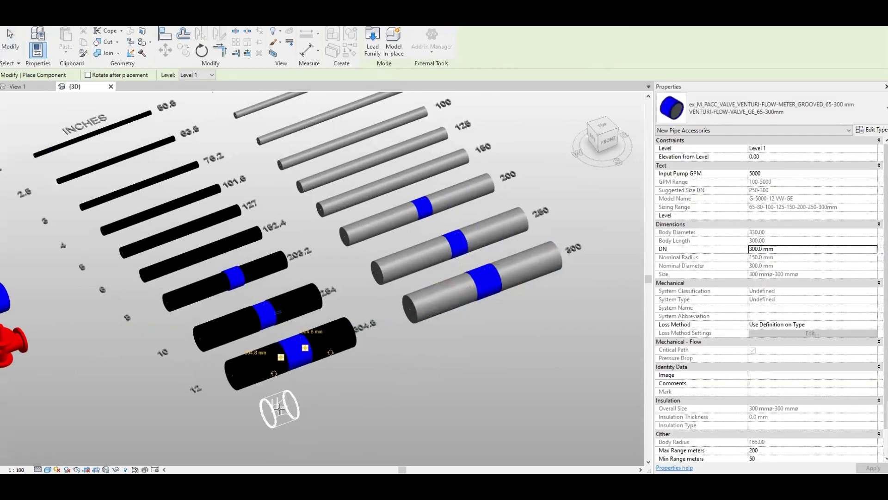
{"action": "key", "text": "Escape"}
{"action": "key", "text": "Escape"}
{"action": "scroll", "coordinate": [291, 356], "scroll_direction": "up", "scroll_amount": 3}
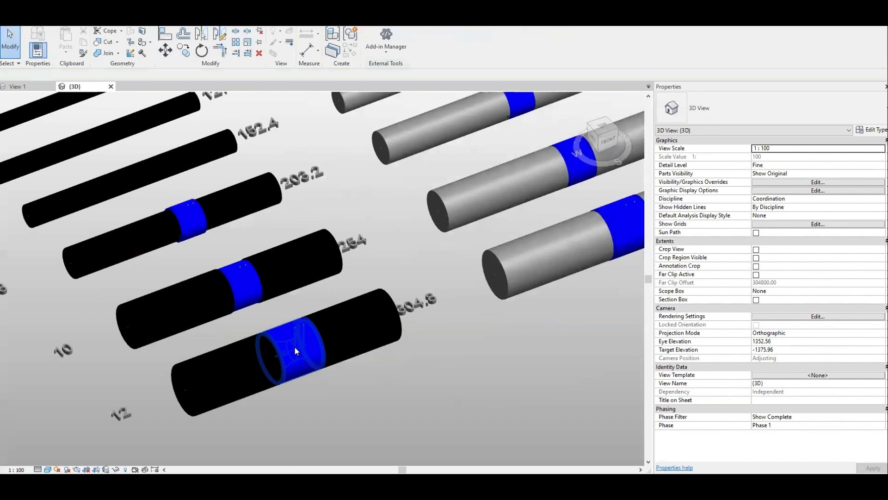